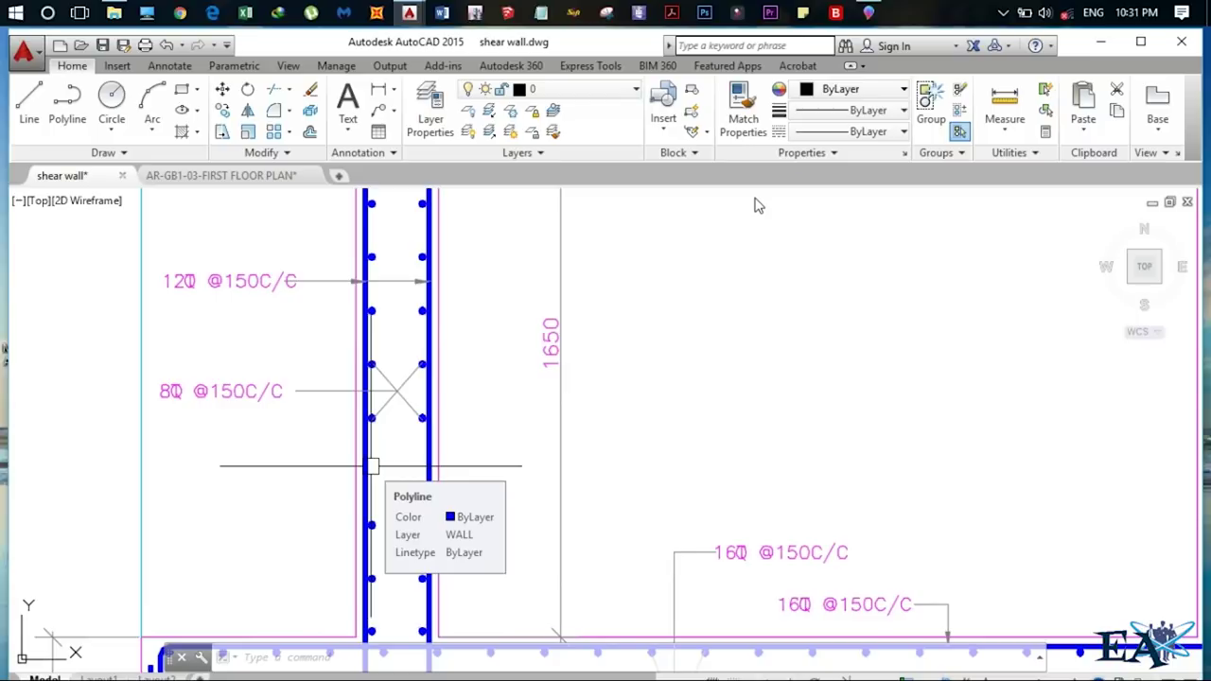
- Switch to Paint 3D and sketch a sloping ground line with a right-angled cut, a thickened retaining wall and two arrows
left_click(869, 11)
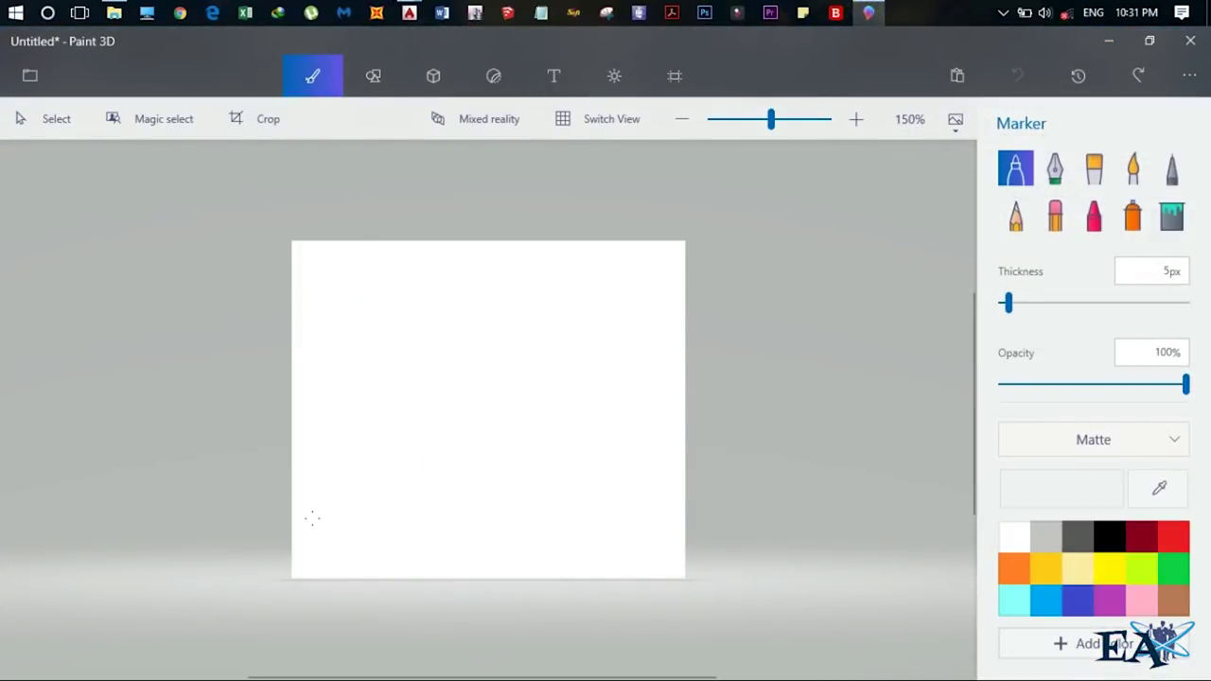
left_click_drag(312, 524, 655, 307)
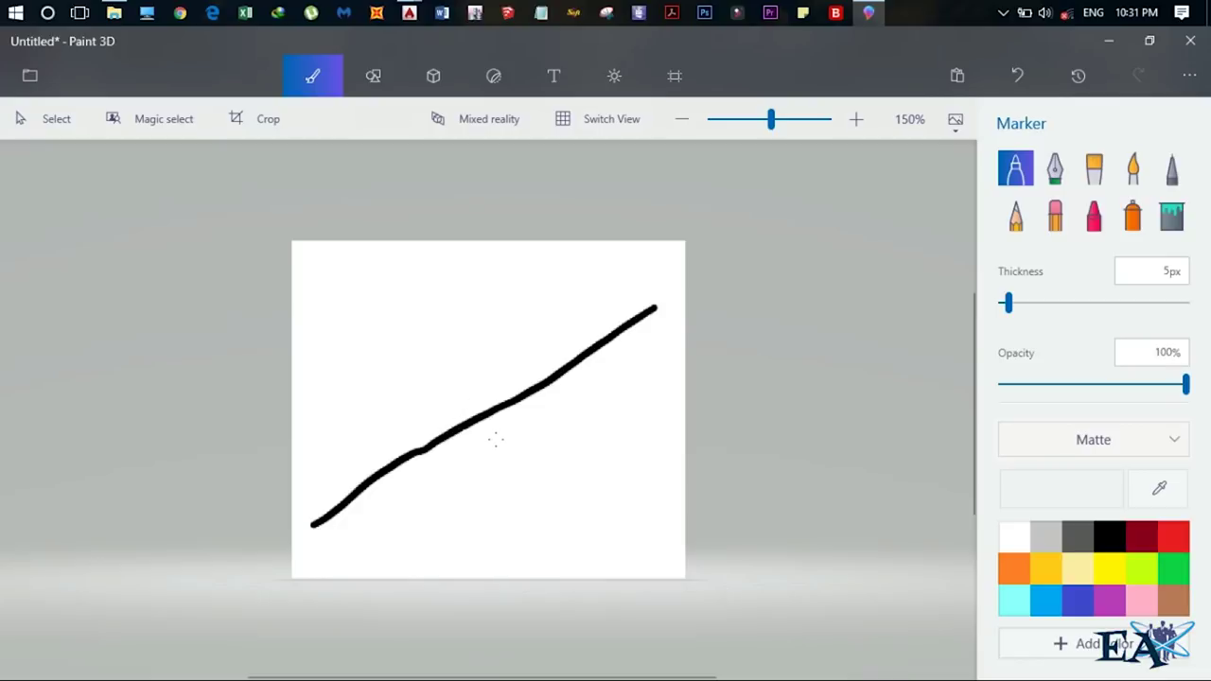
left_click(514, 404)
left_click_drag(515, 405, 518, 470)
mouse_move(386, 466)
left_mouse_down()
mouse_move(518, 471)
mouse_move(482, 438)
mouse_move(341, 407)
mouse_move(340, 383)
mouse_move(356, 437)
left_mouse_up()
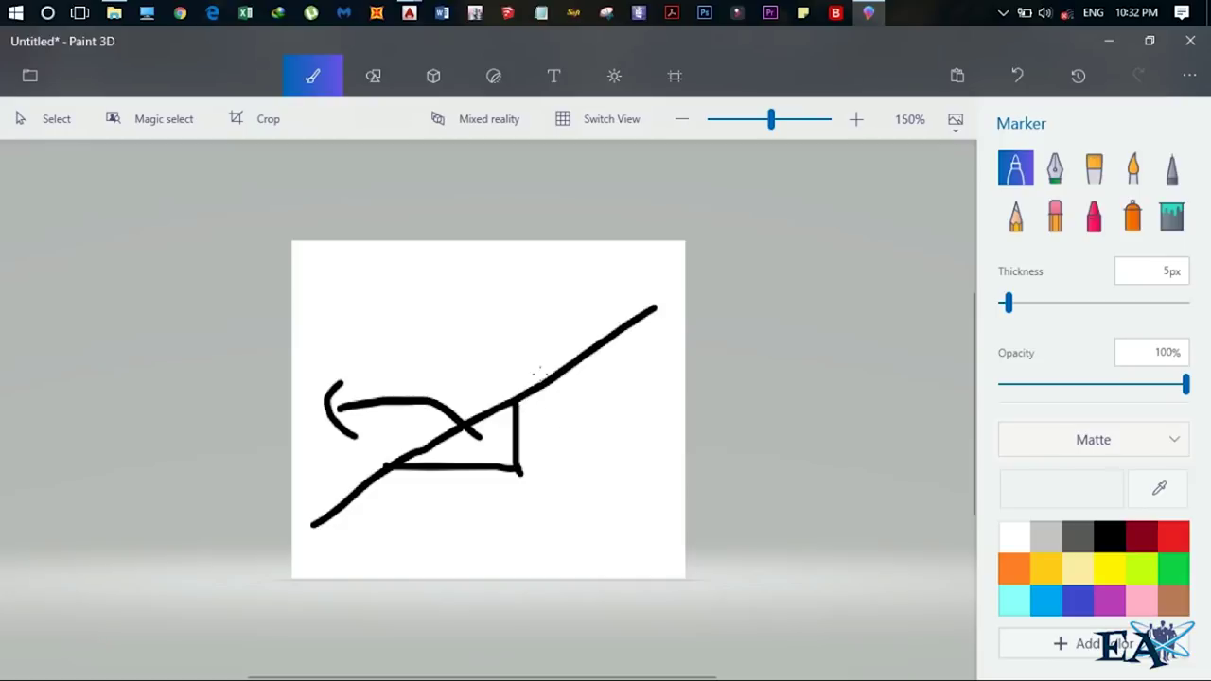
mouse_move(541, 416)
left_mouse_down()
mouse_move(607, 405)
mouse_move(552, 395)
mouse_move(590, 433)
left_mouse_up()
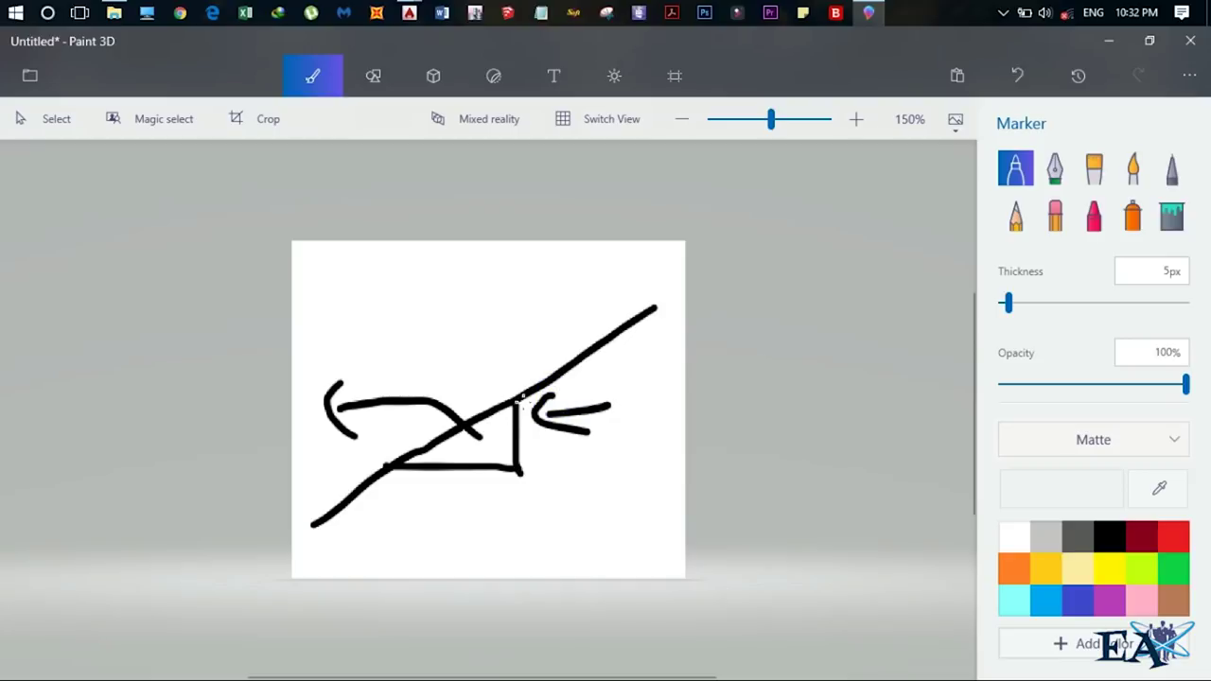
mouse_move(521, 398)
left_mouse_down()
mouse_move(517, 476)
mouse_move(524, 424)
mouse_move(529, 485)
mouse_move(476, 492)
mouse_move(549, 483)
mouse_move(447, 490)
mouse_move(528, 480)
left_mouse_up()
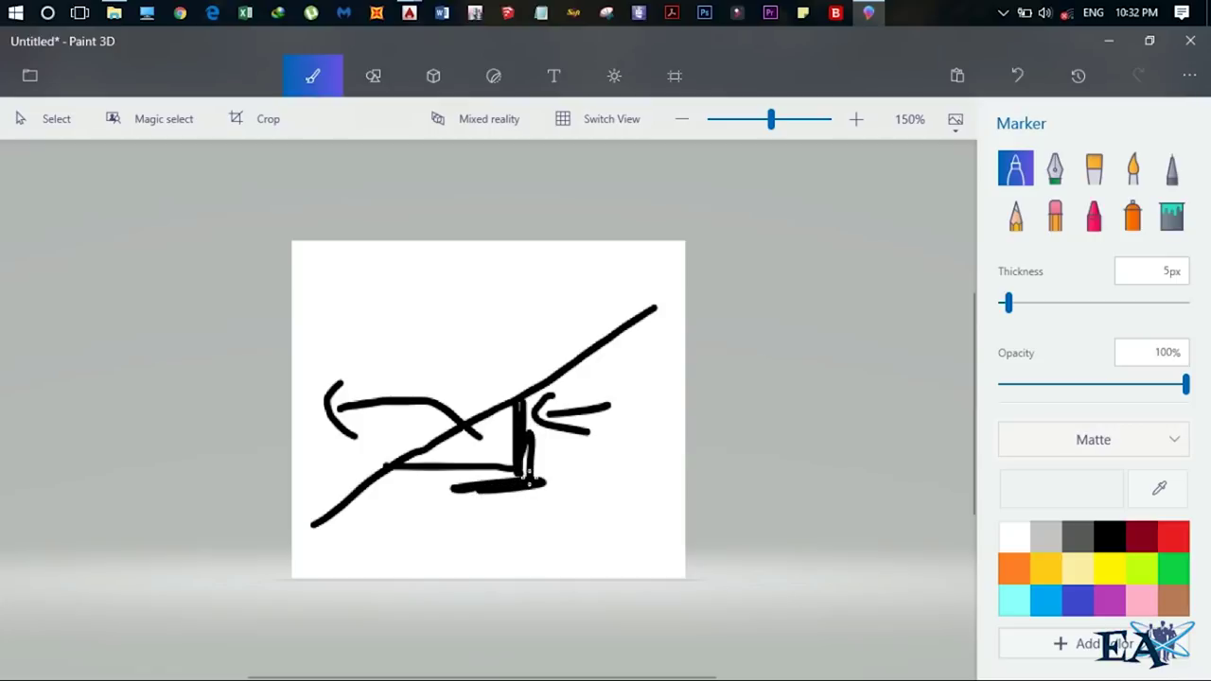
- Undo all strokes of the sloping-ground sketch until the canvas is blank
left_click(1029, 74)
left_click(1028, 74)
left_click(1028, 74)
left_click(1029, 73)
left_click(1029, 73)
left_click(1028, 74)
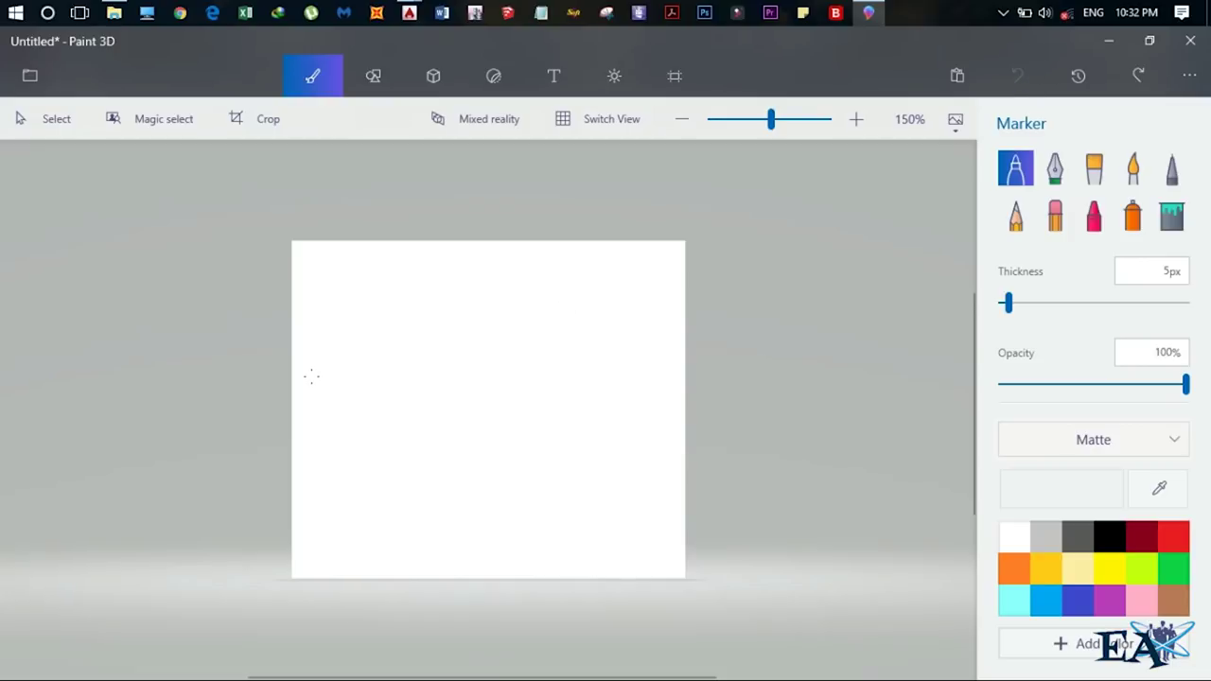
- Sketch a level ground line with a rectangular basement below it, plus ground marks and soil marks on both sides
left_click_drag(308, 367, 643, 350)
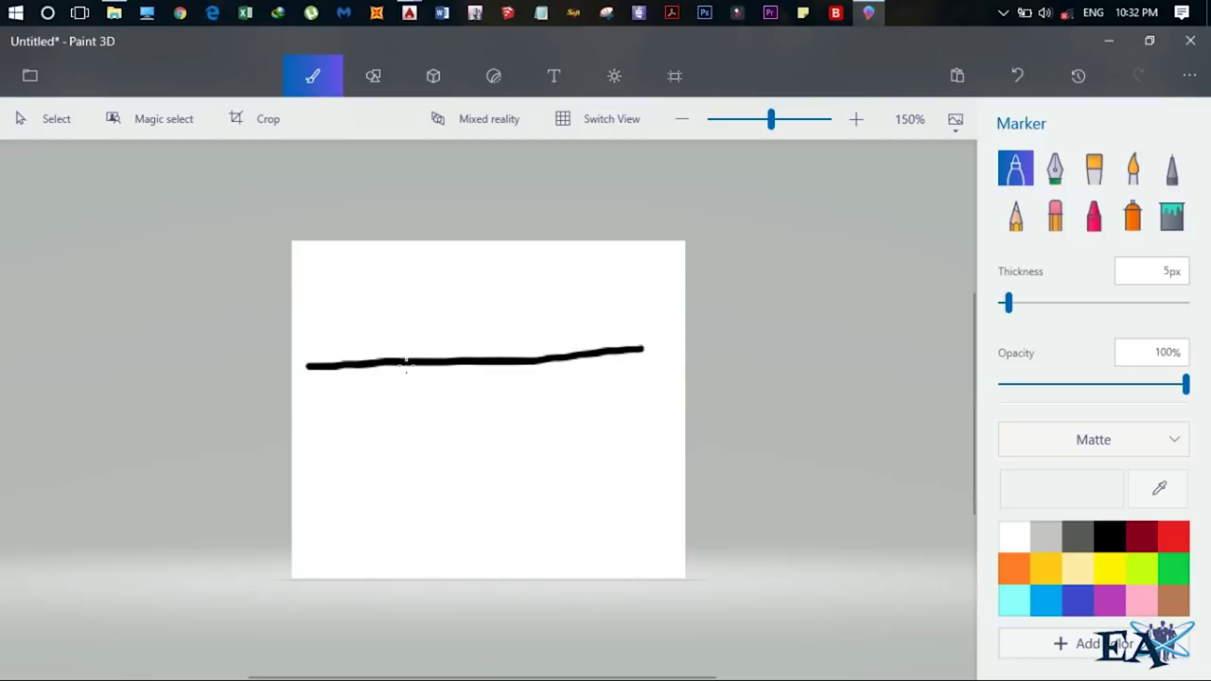
left_click(406, 364)
mouse_move(413, 427)
left_mouse_down()
mouse_move(407, 494)
mouse_move(577, 484)
mouse_move(572, 342)
left_mouse_up()
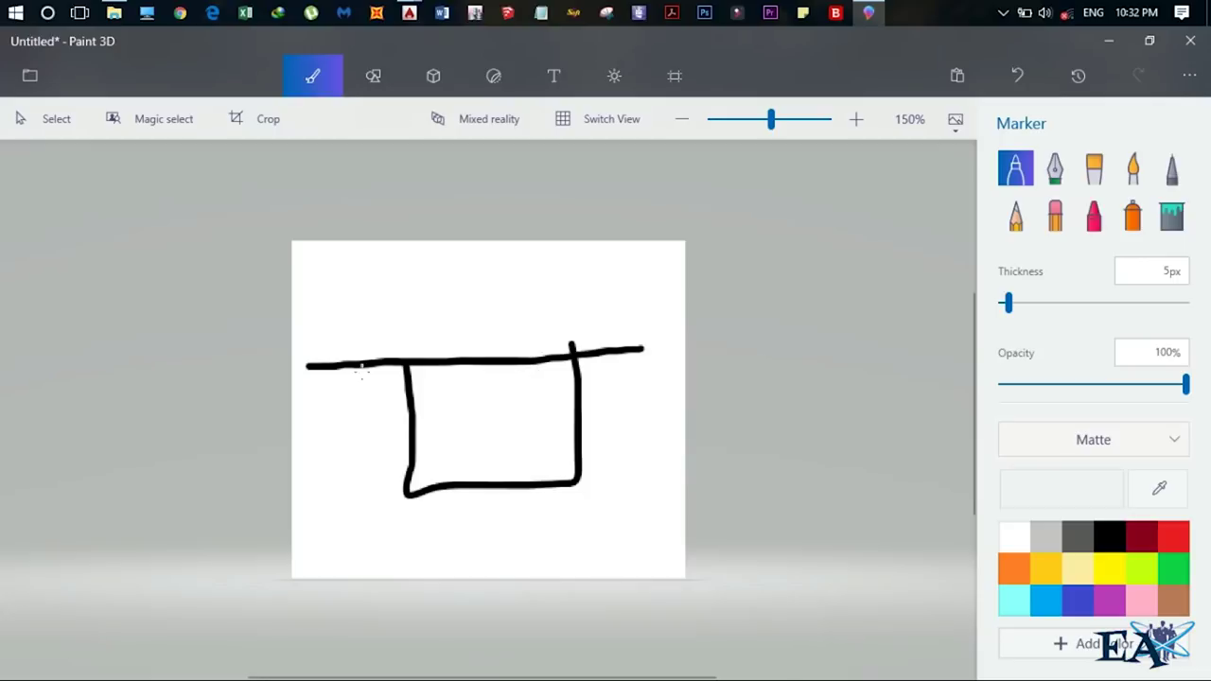
mouse_move(337, 371)
left_mouse_down()
mouse_move(326, 393)
mouse_move(367, 389)
left_mouse_up()
left_click(623, 355)
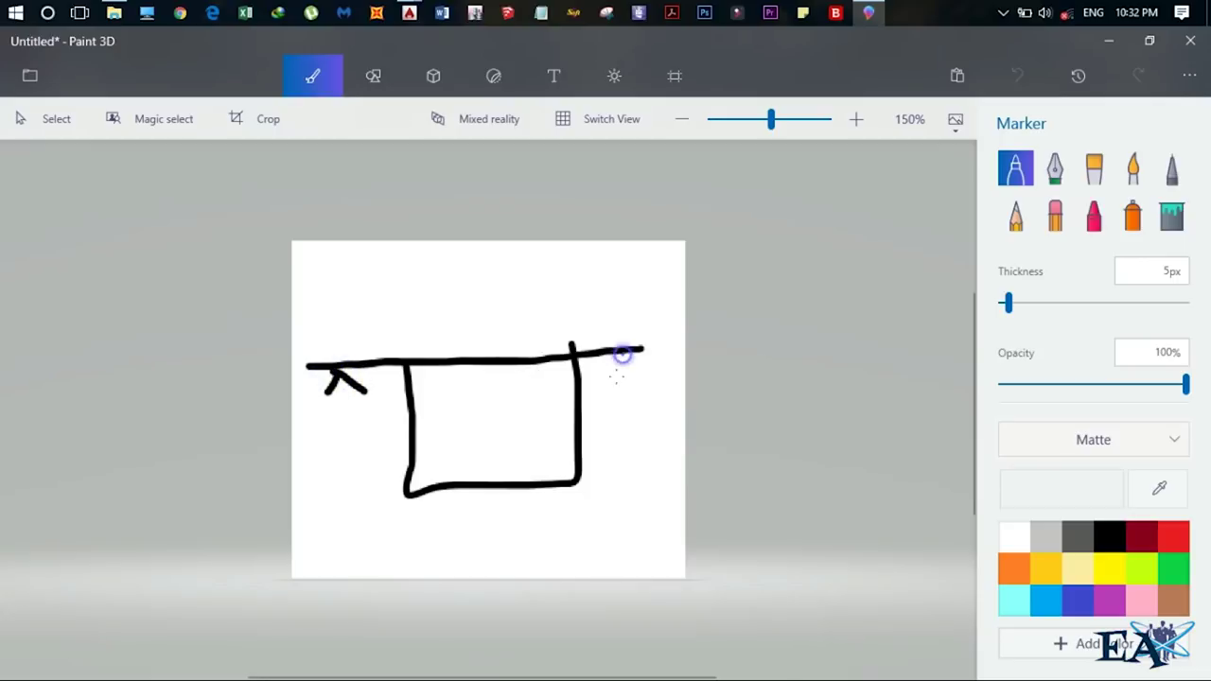
mouse_move(622, 355)
left_mouse_down()
mouse_move(616, 376)
mouse_move(645, 373)
left_mouse_up()
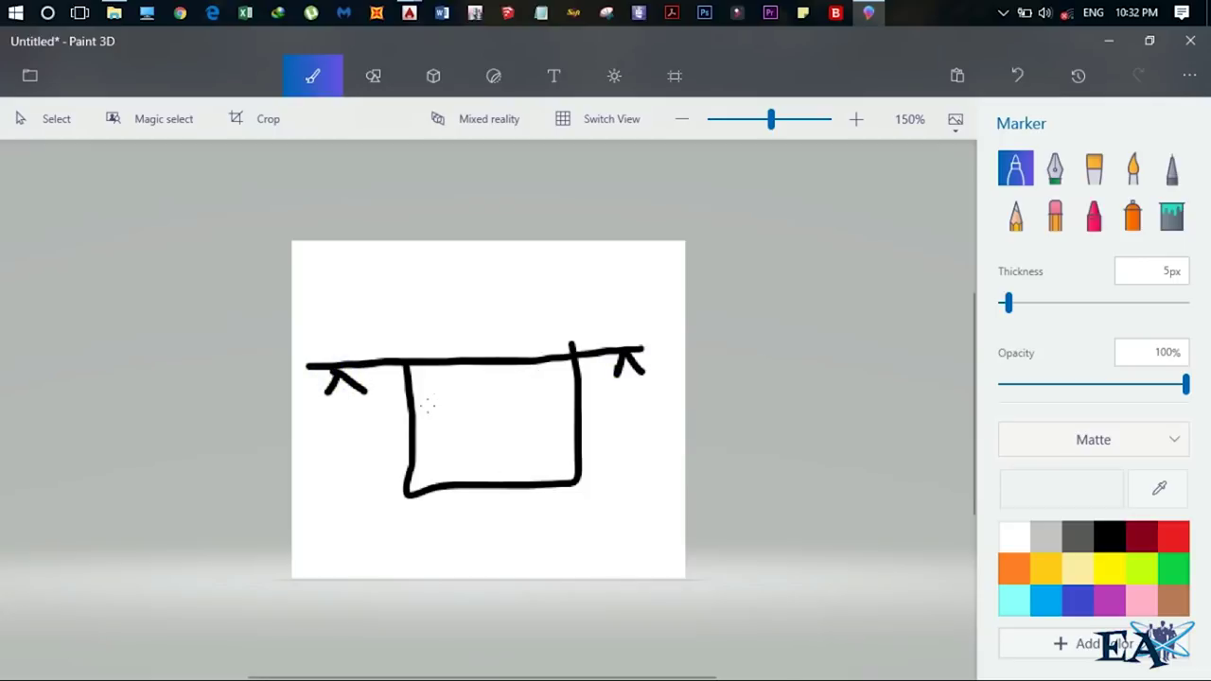
left_click_drag(340, 437, 378, 445)
left_click(610, 428)
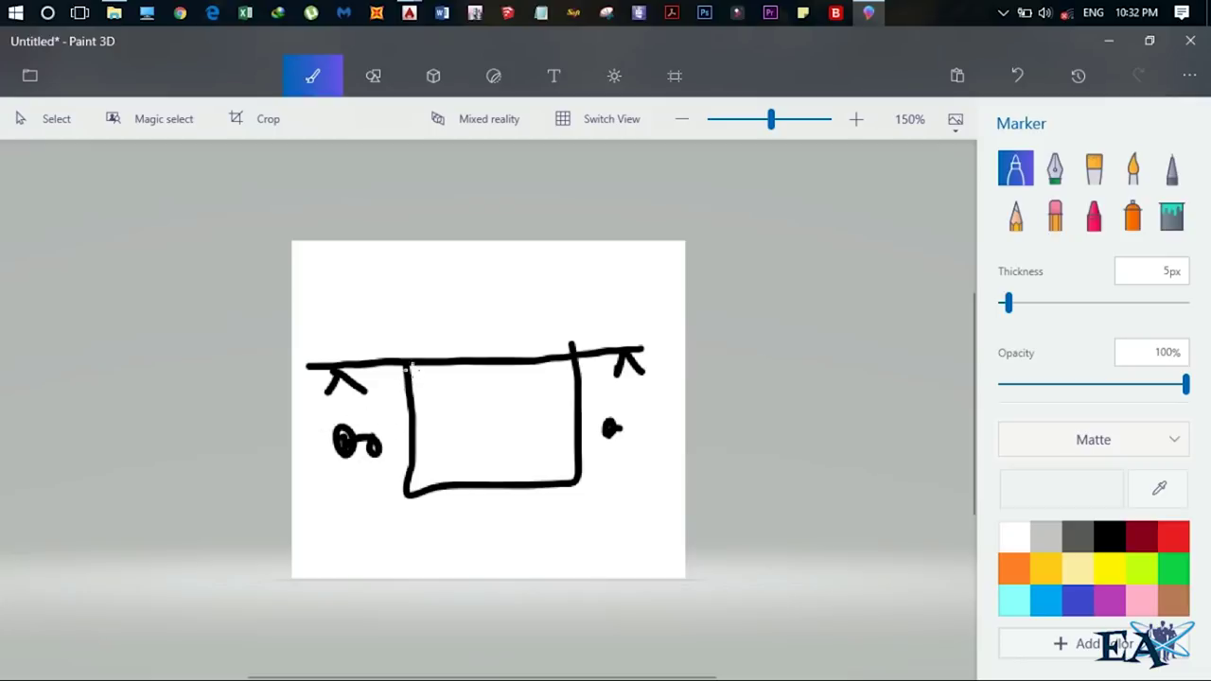
- Thicken both basement side walls and outline the building storey above the ground line
mouse_move(410, 359)
left_mouse_down()
mouse_move(407, 521)
mouse_move(392, 521)
mouse_move(422, 503)
left_mouse_up()
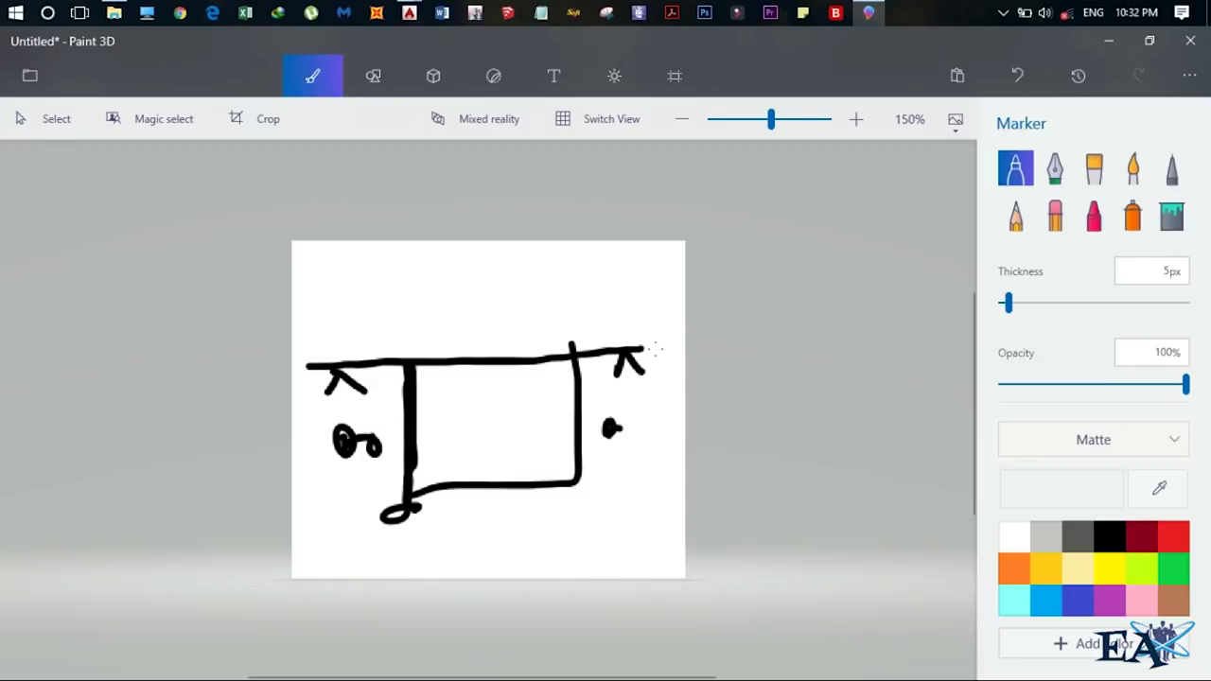
left_click_drag(571, 344, 563, 528)
left_click_drag(412, 362, 413, 292)
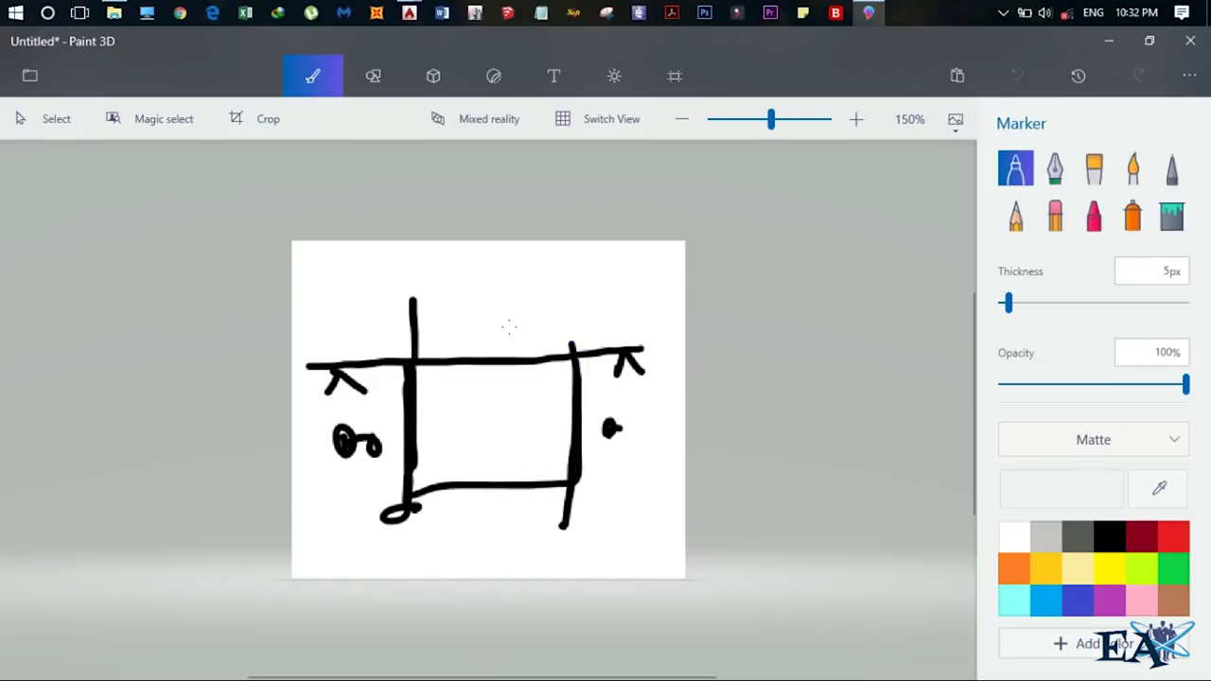
left_click_drag(576, 352, 577, 352)
mouse_move(579, 294)
left_mouse_down()
mouse_move(449, 273)
mouse_move(386, 282)
left_mouse_up()
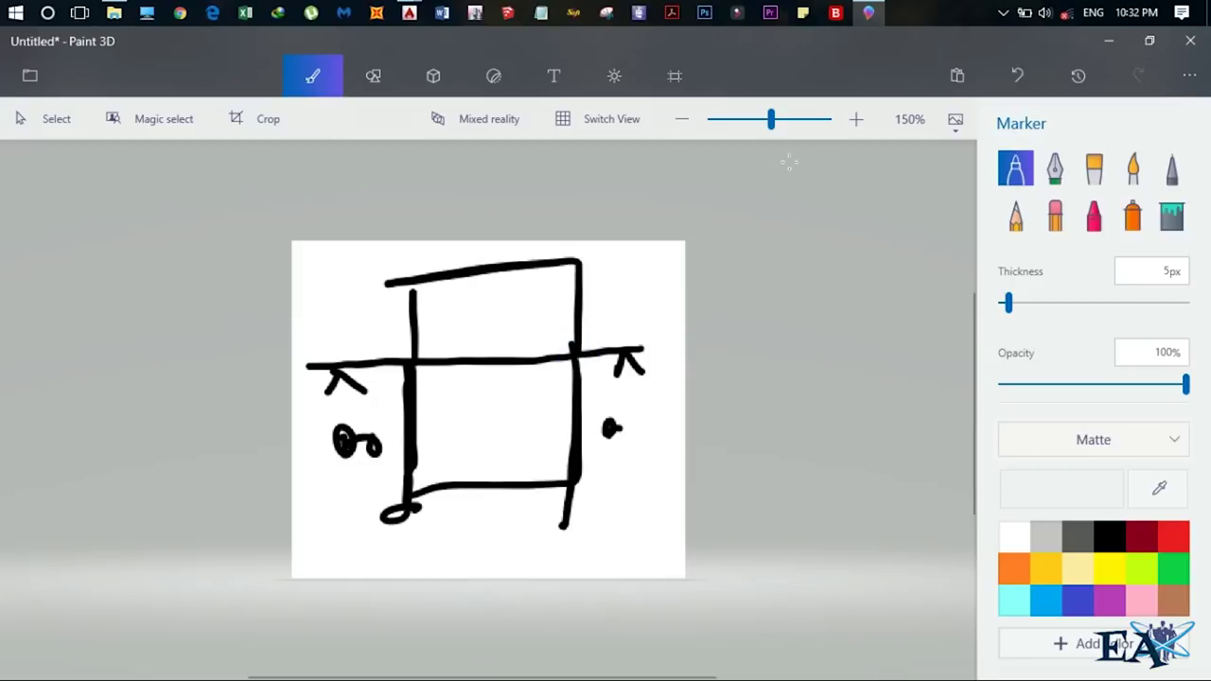
- Undo every stroke of the basement sketch to clear the canvas
left_click(1018, 77)
left_click(1017, 77)
left_click(1018, 76)
left_click(1018, 77)
left_click(1019, 77)
left_click(1020, 78)
left_click(1019, 77)
left_click(1020, 78)
left_click(1020, 78)
left_click(1019, 77)
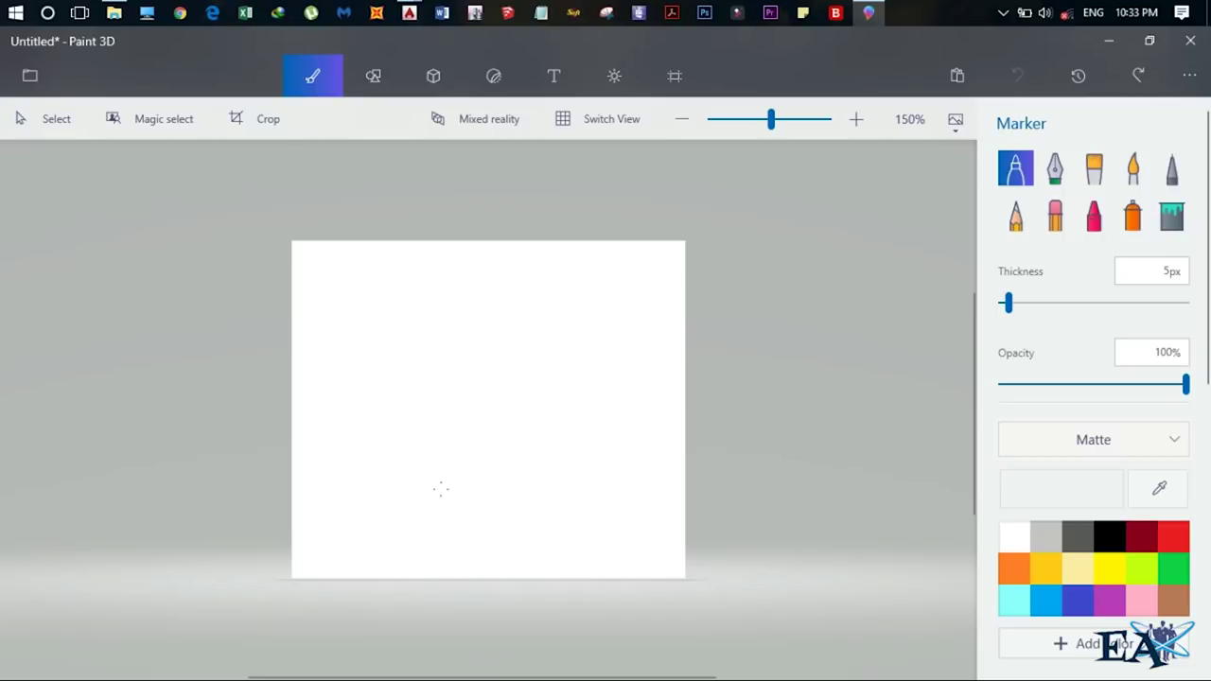
- Switch to AutoCAD's AR-GB1-03-FIRST FLOOR PLAN drawing and examine the hatched shear walls at the building's outer corner and around the lift
mouse_move(408, 14)
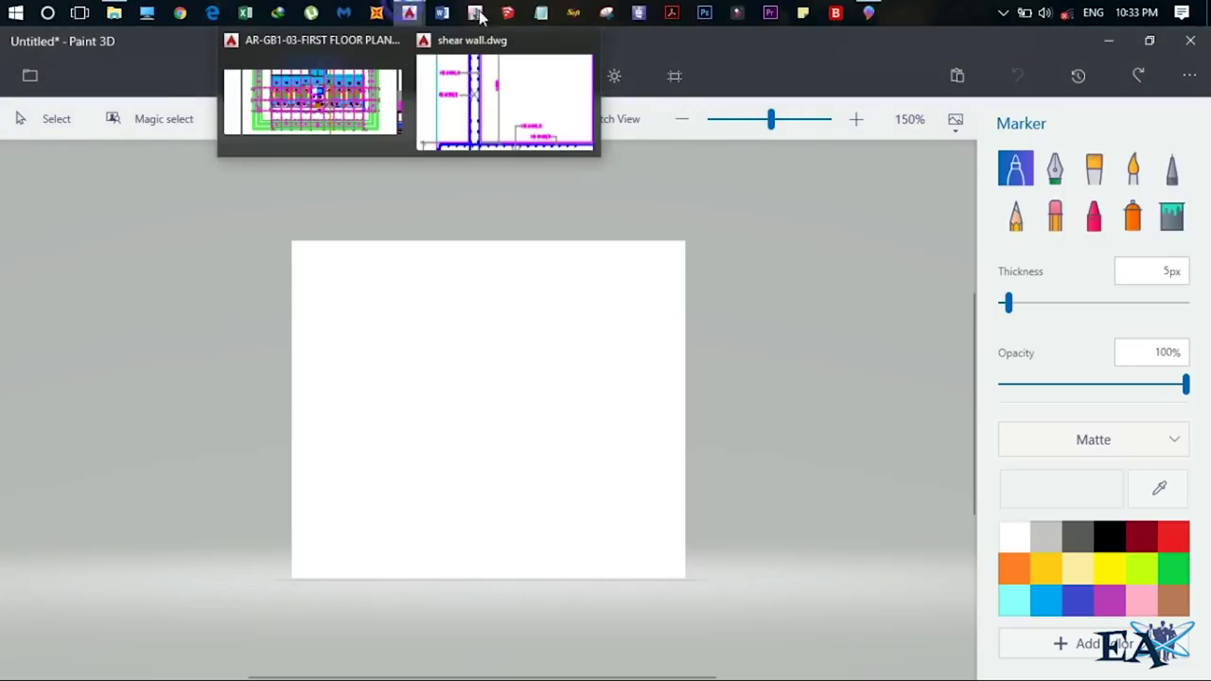
left_click(360, 93)
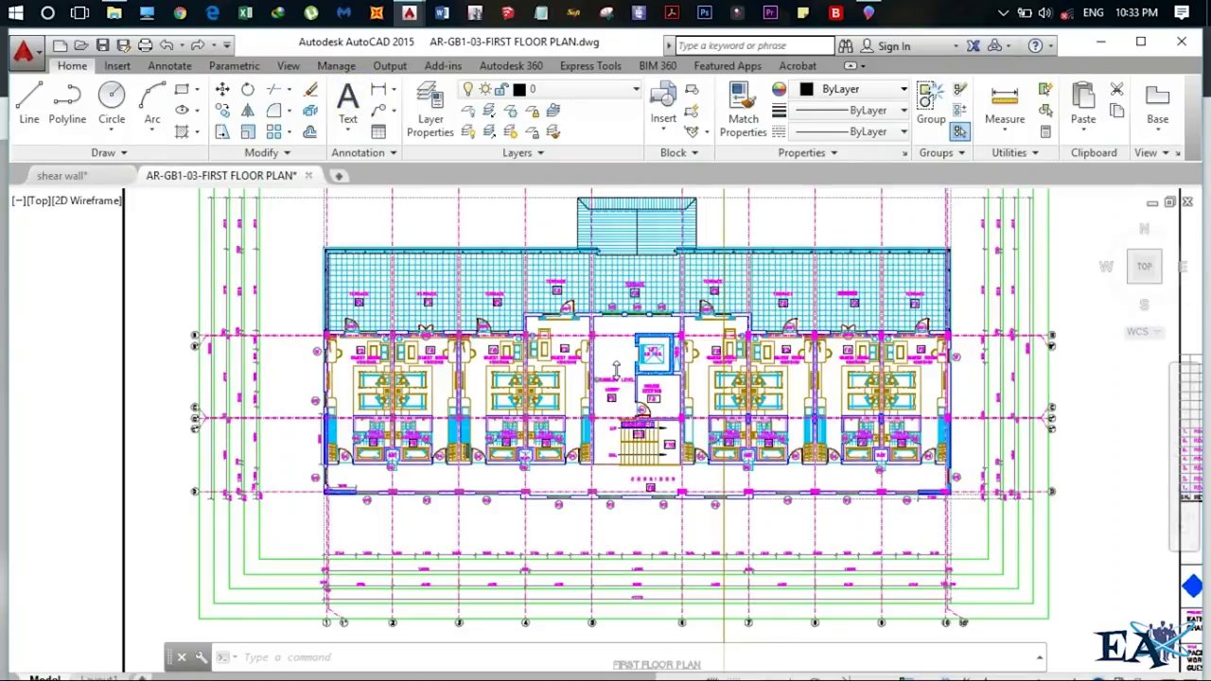
middle_click_drag(975, 431, 809, 404)
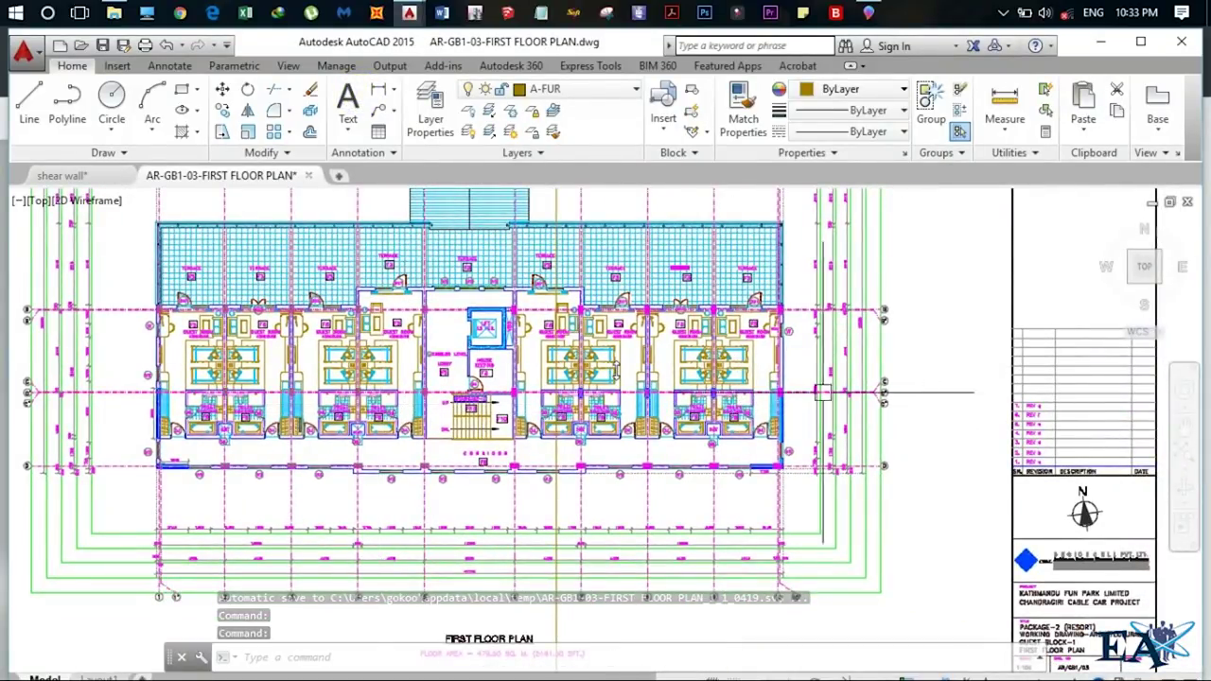
scroll(765, 445, "up", 5)
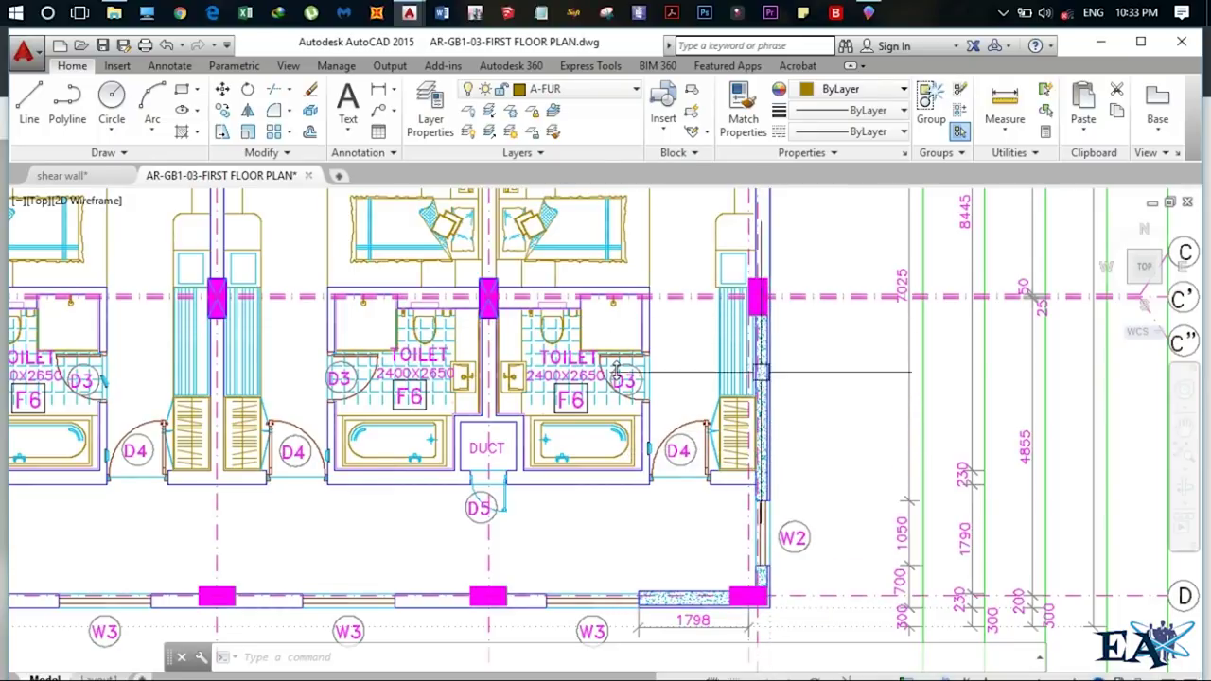
scroll(617, 416, "down", 5)
scroll(616, 378, "up", 3)
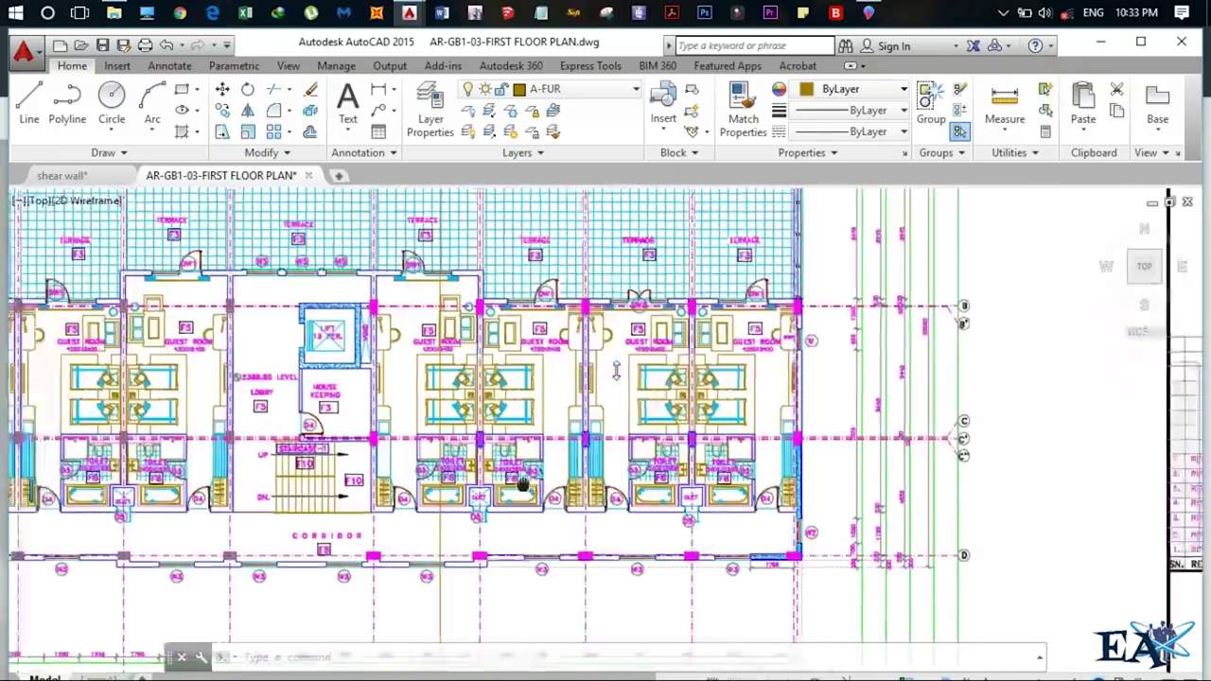
scroll(616, 371, "up", 4)
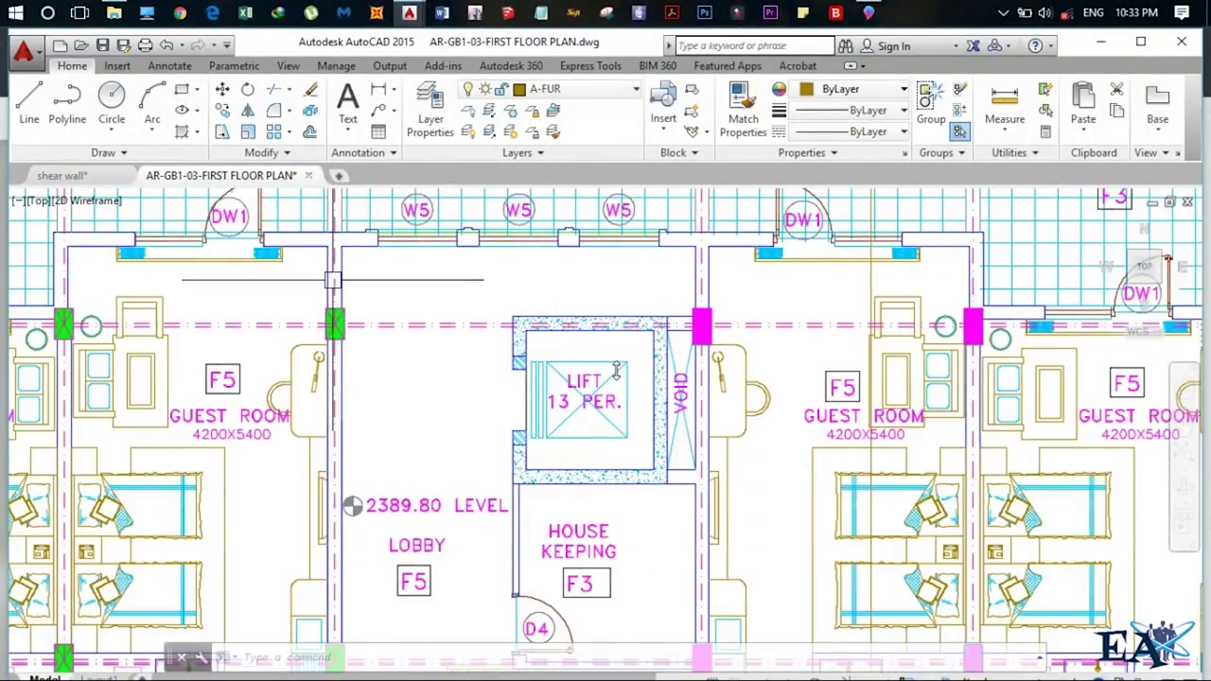
scroll(616, 372, "down", 3)
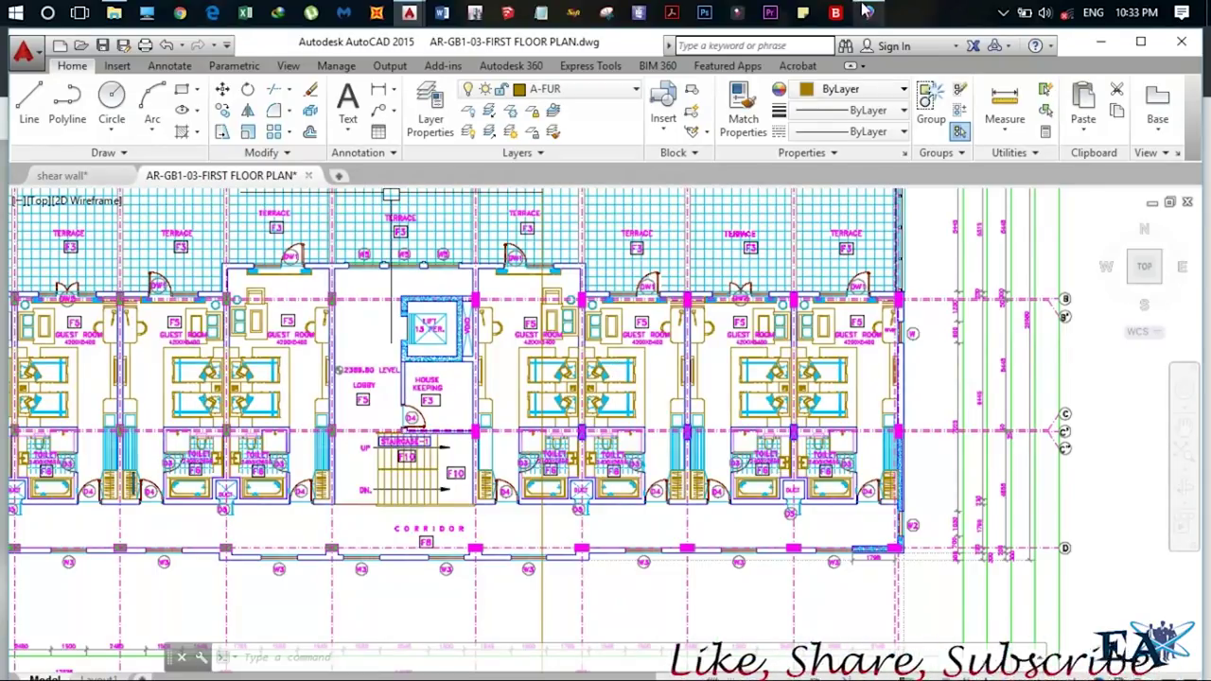
mouse_move(868, 13)
scroll(551, 196, "up", 5)
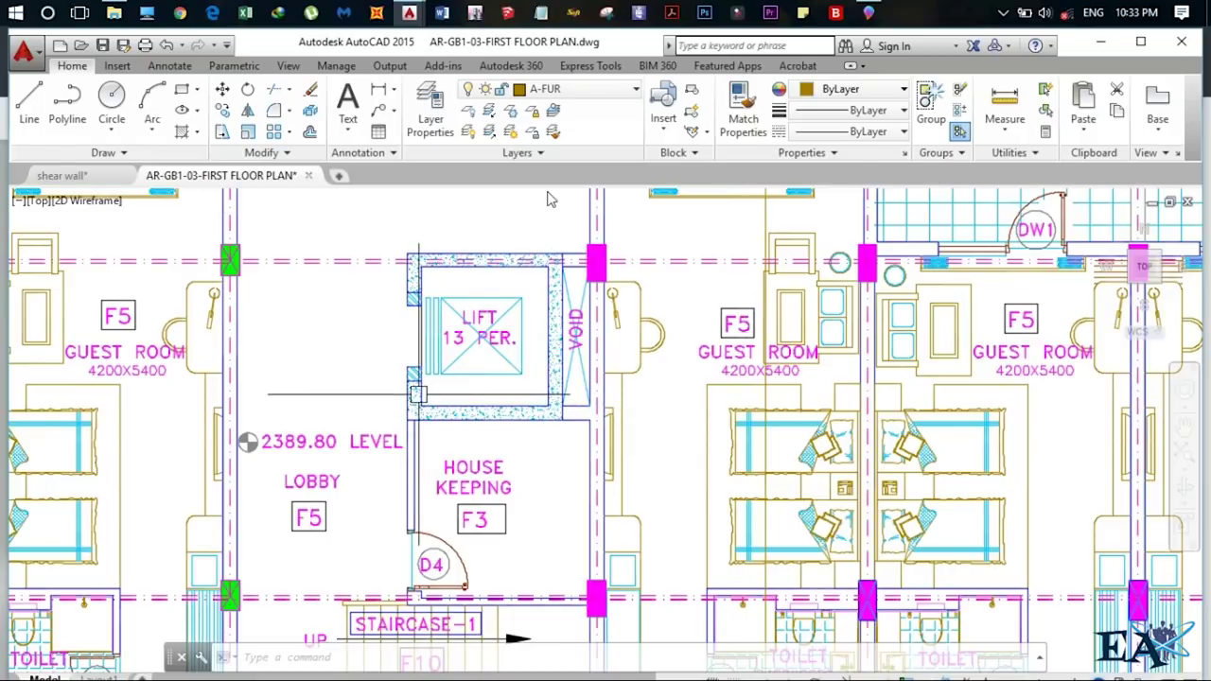
mouse_move(425, 367)
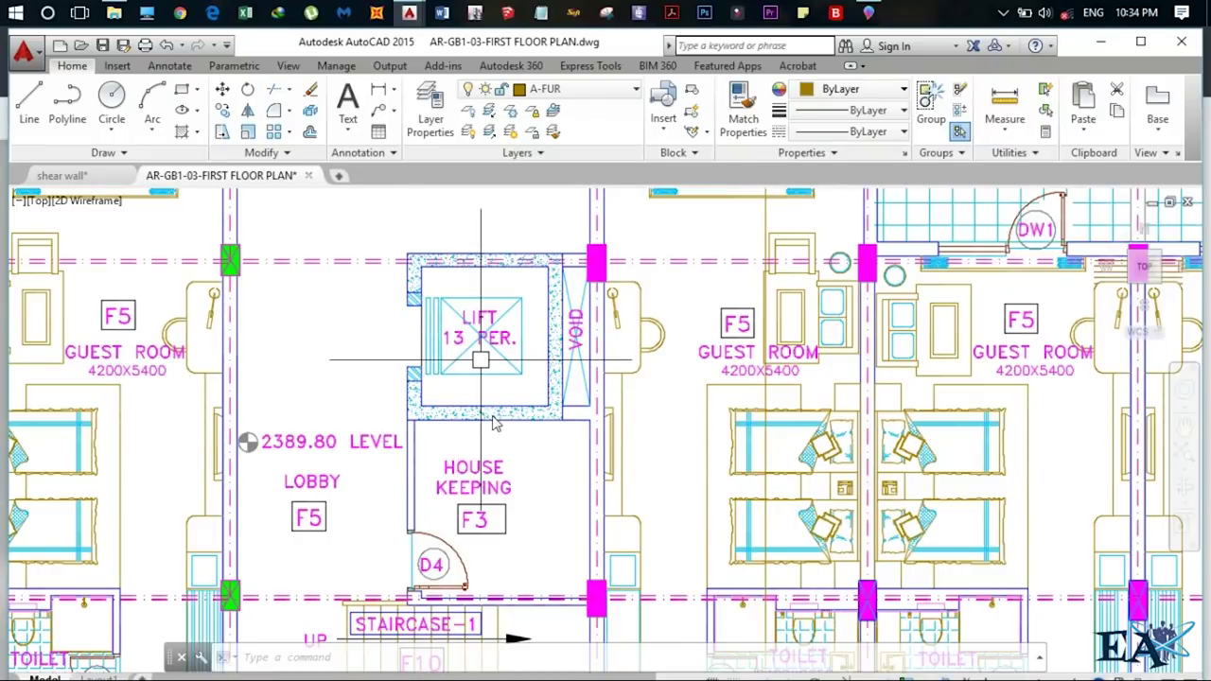
- In the shear wall drawing, draw a section line down through the lift plan, turning right below it and ending in an arrowhead
left_click(62, 176)
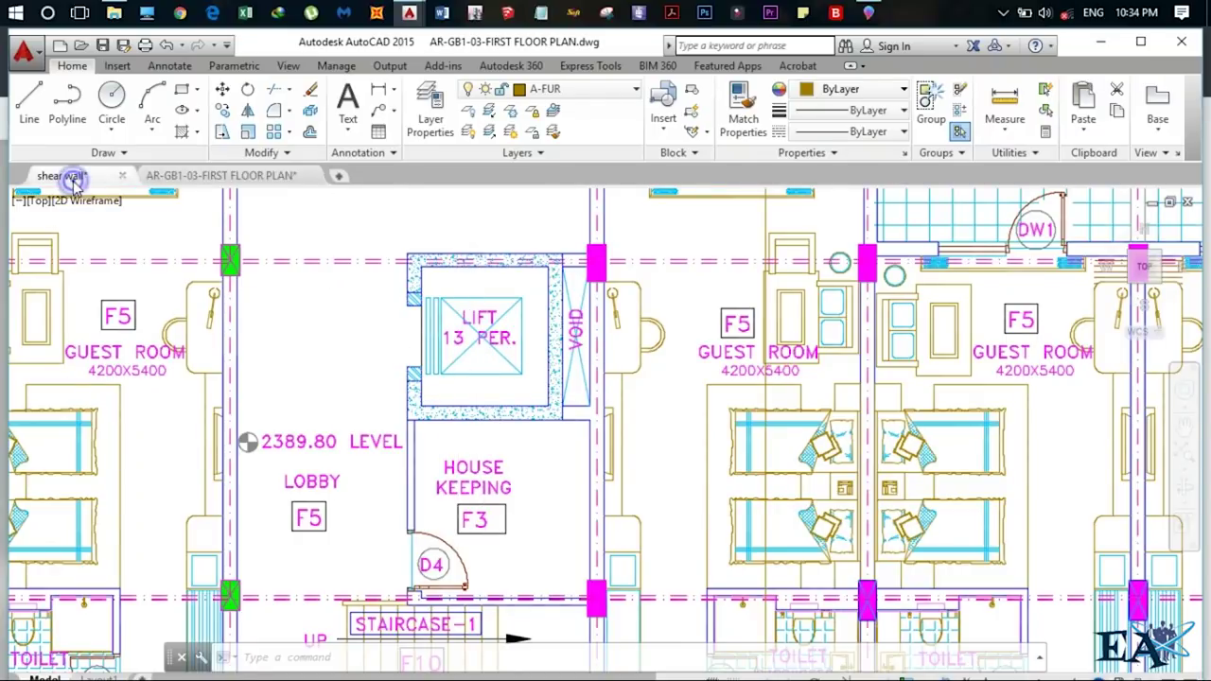
scroll(483, 402, "down", 3)
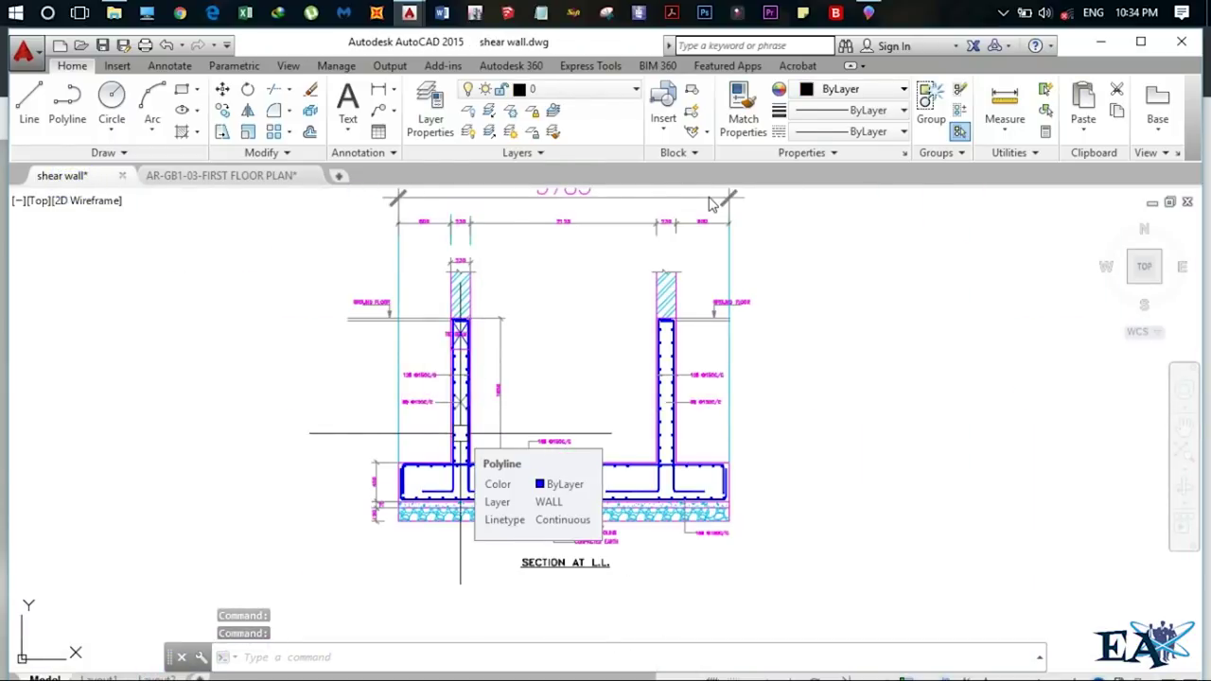
scroll(331, 454, "down", 4)
mouse_move(307, 436)
middle_mouse_down()
mouse_move(342, 468)
mouse_move(822, 459)
middle_mouse_up()
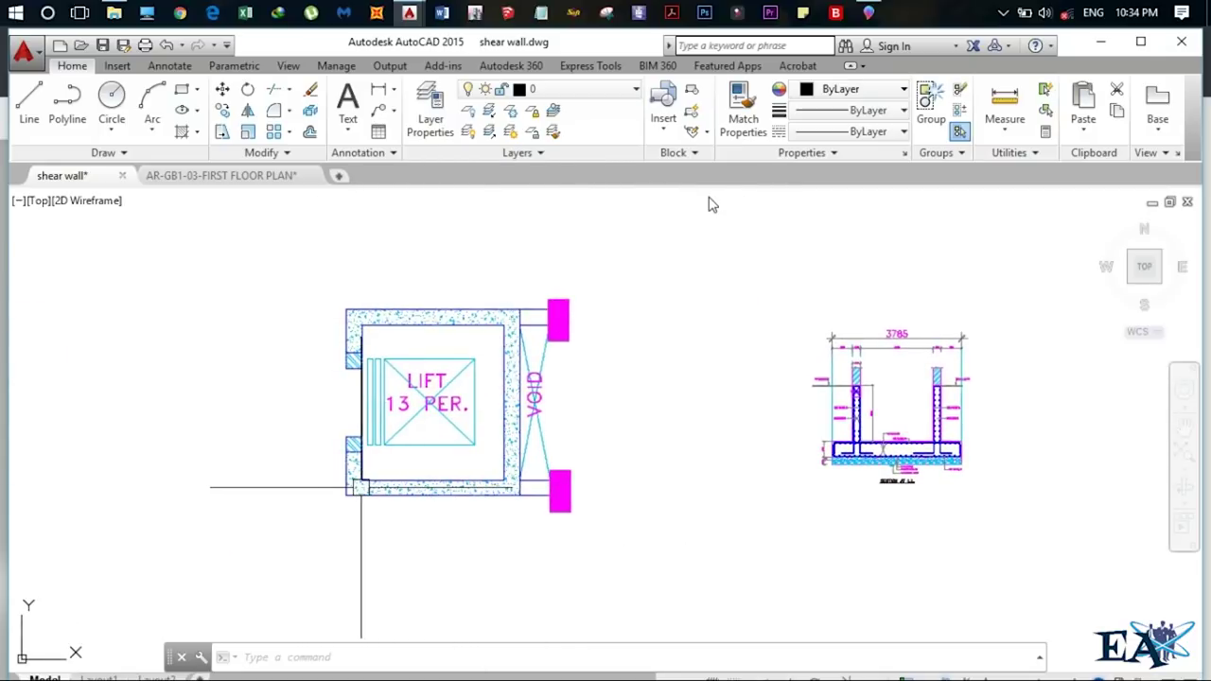
mouse_move(360, 487)
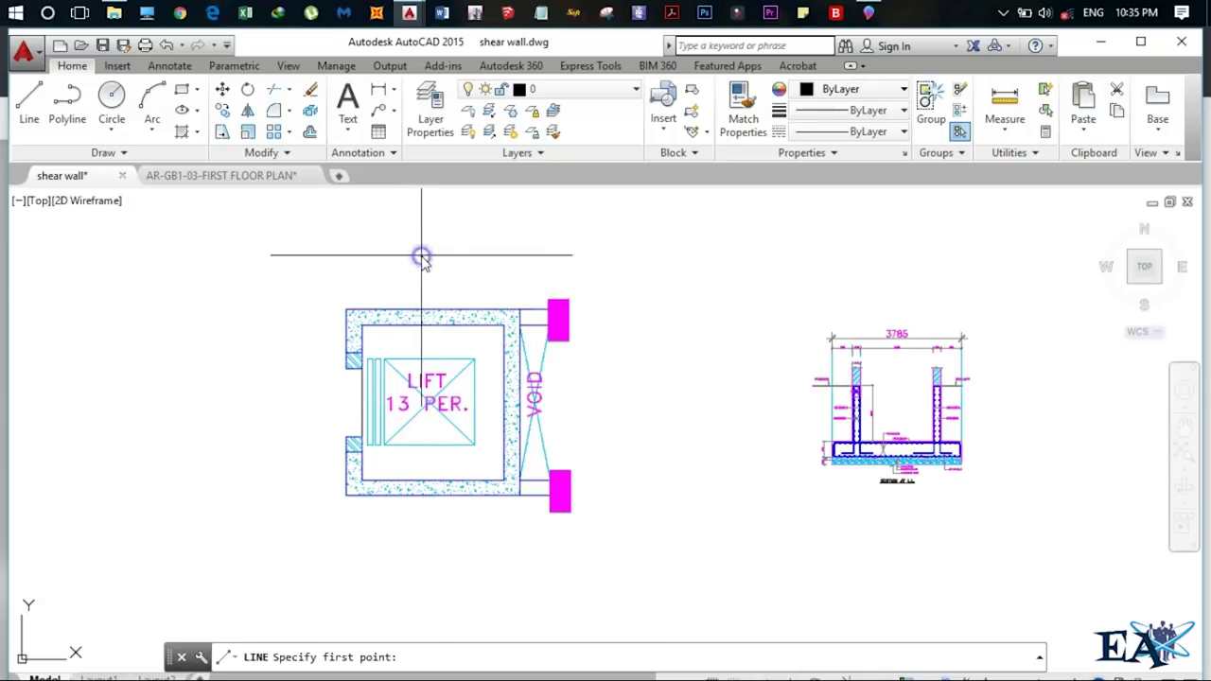
left_click(405, 597)
left_click(404, 596)
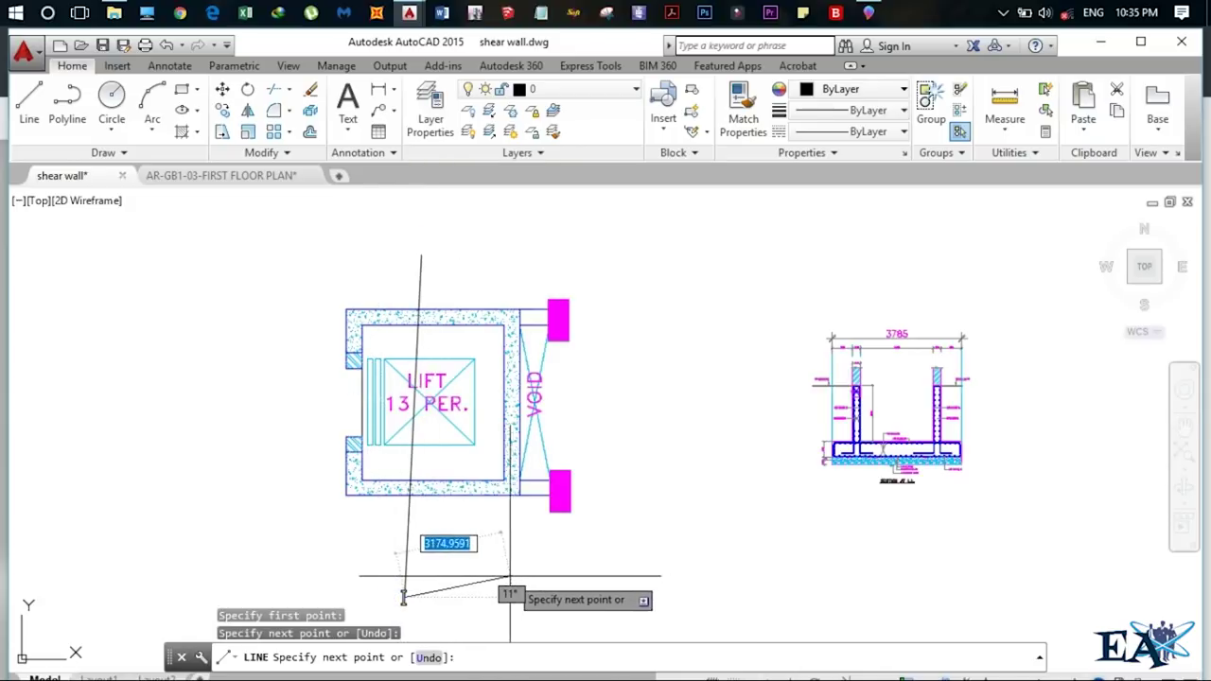
left_click(591, 597)
left_click(513, 559)
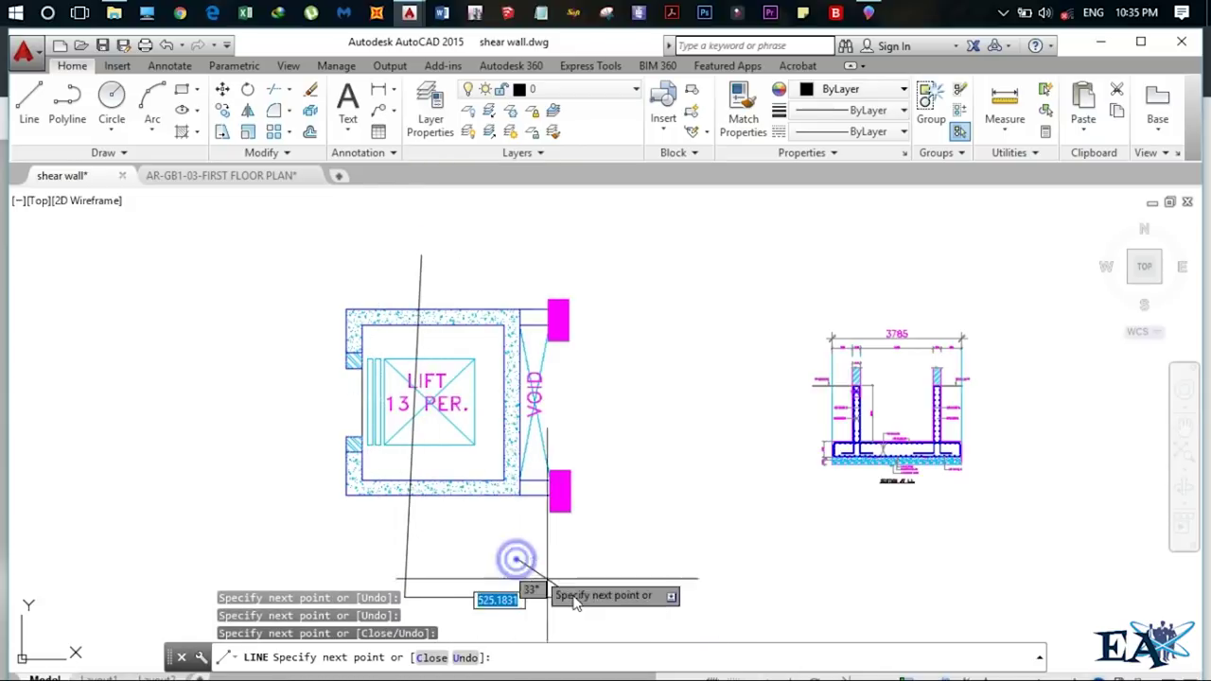
left_click(575, 596)
key("Escape")
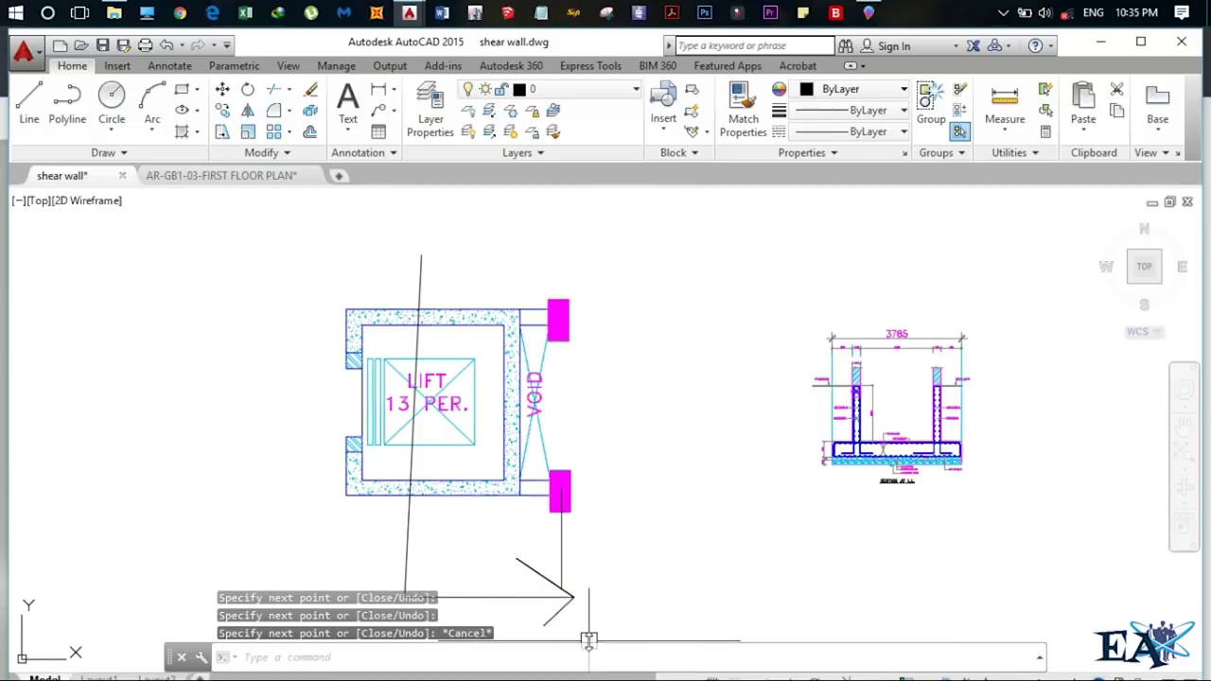
- Examine SECTION AT L.L., from the footing's reinforcement and base layers up to the shear walls' bars and tie beam
scroll(932, 437, "up", 4)
middle_click_drag(947, 443, 626, 418)
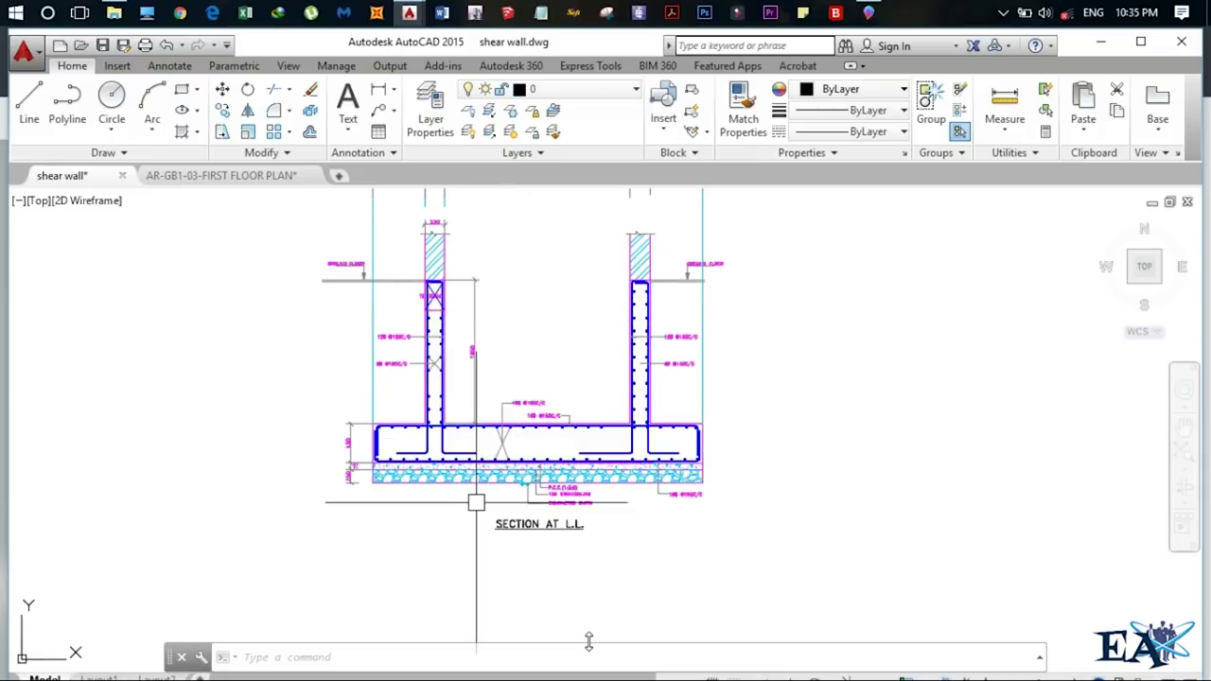
scroll(475, 504, "up", 5)
scroll(473, 500, "down", 2)
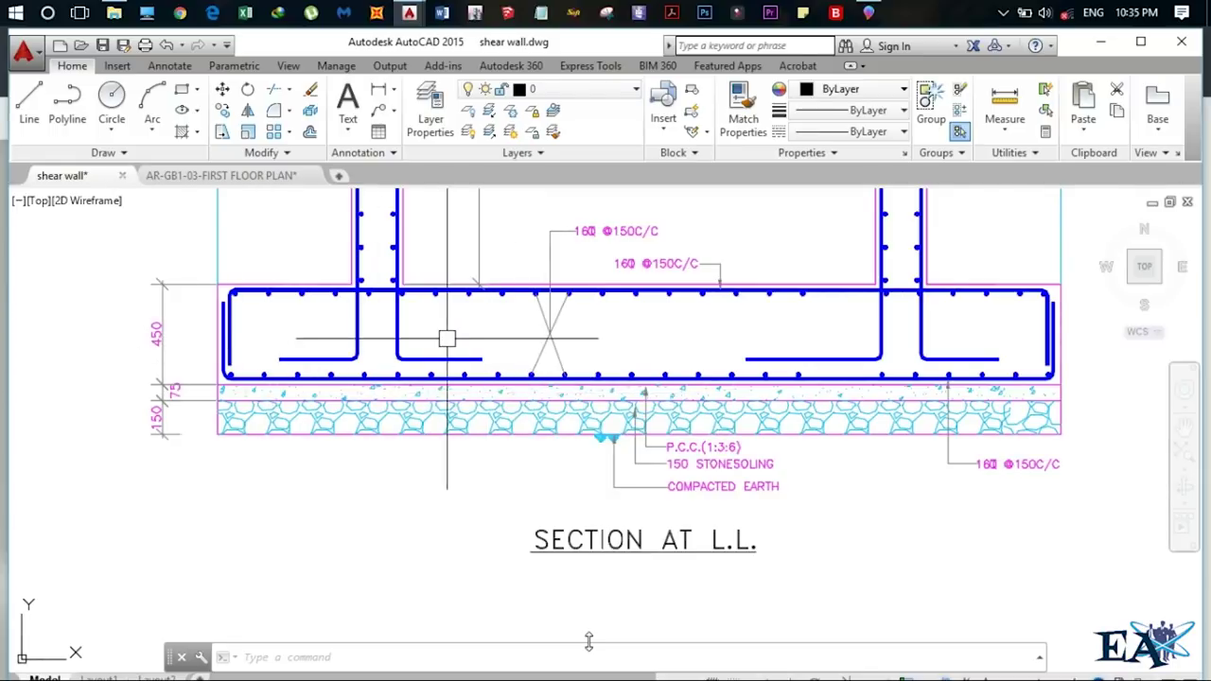
scroll(559, 334, "down", 3)
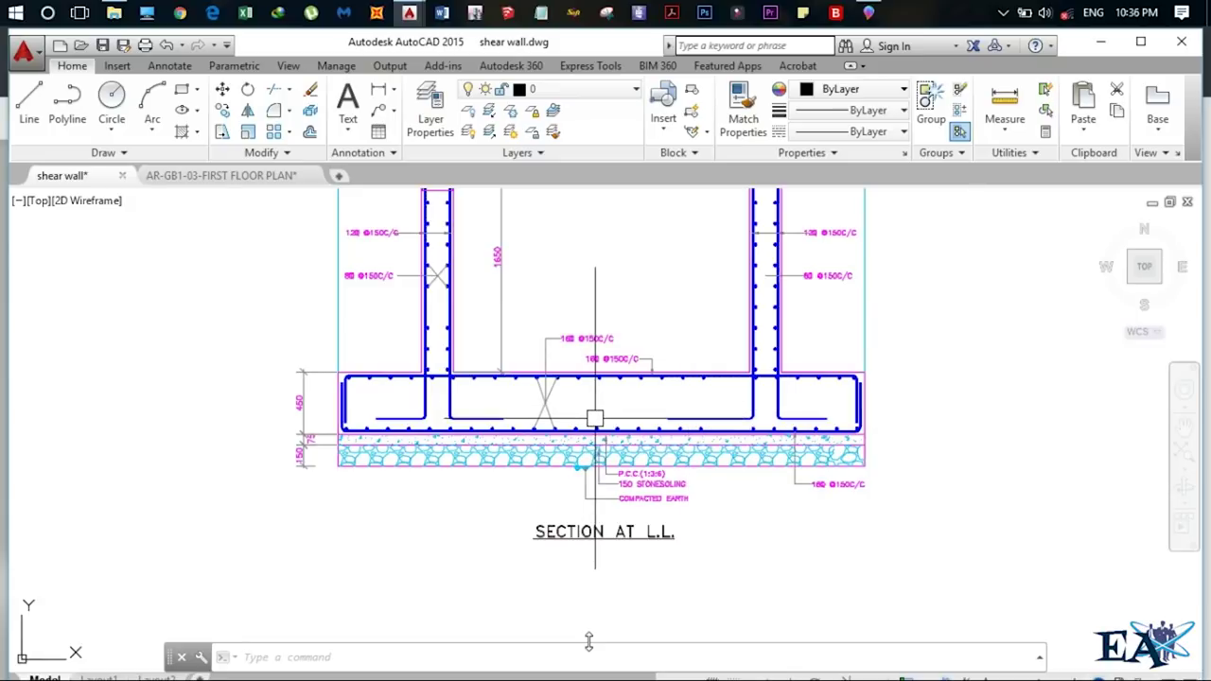
middle_click_drag(490, 419, 482, 556)
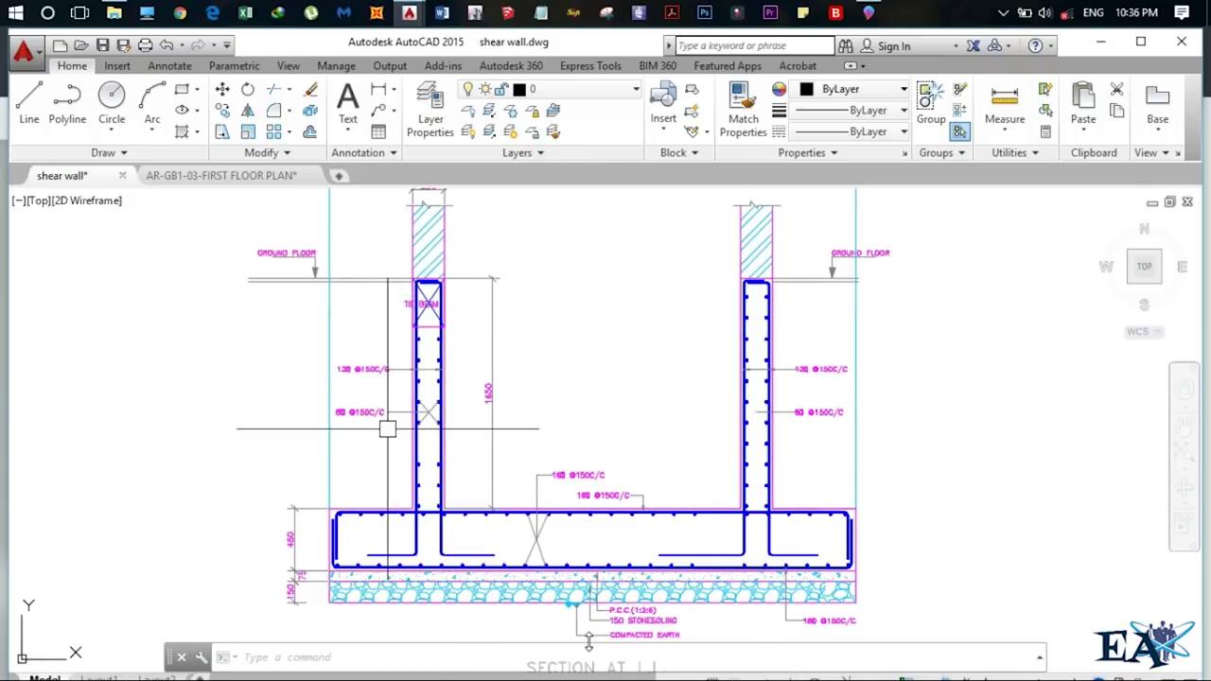
- Draw a small circle just above the lift plan's upper wall to represent a vertical reinforcement bar
scroll(375, 412, "up", 5)
scroll(379, 409, "down", 3)
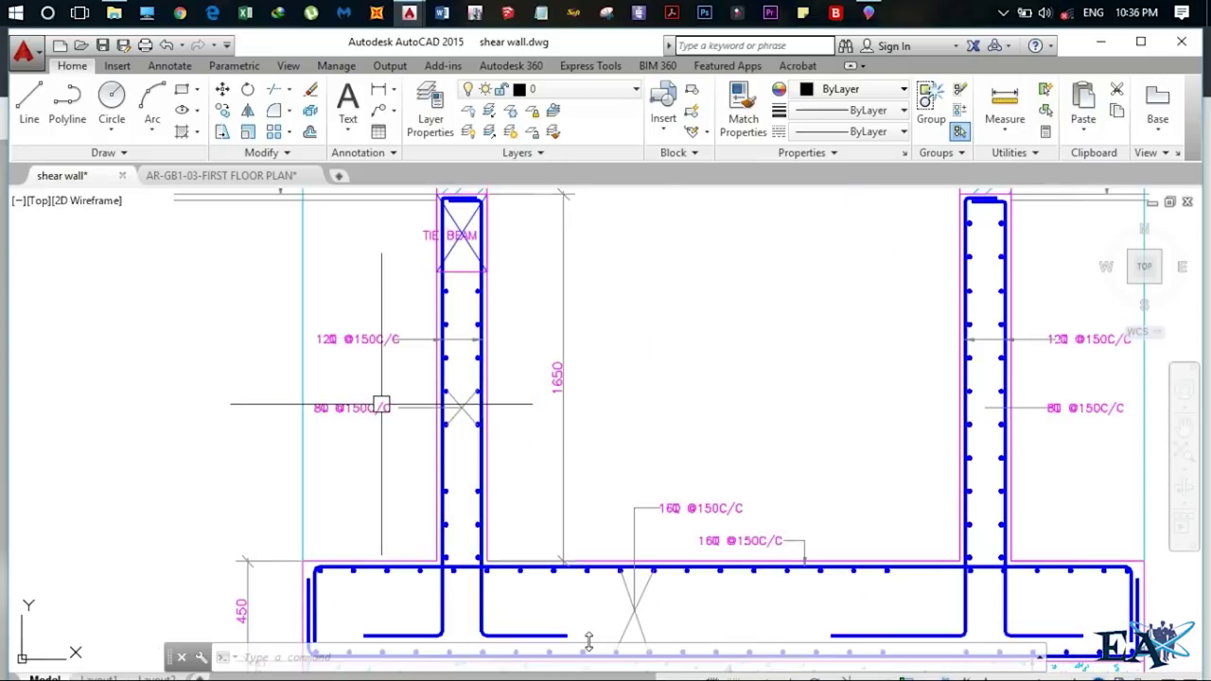
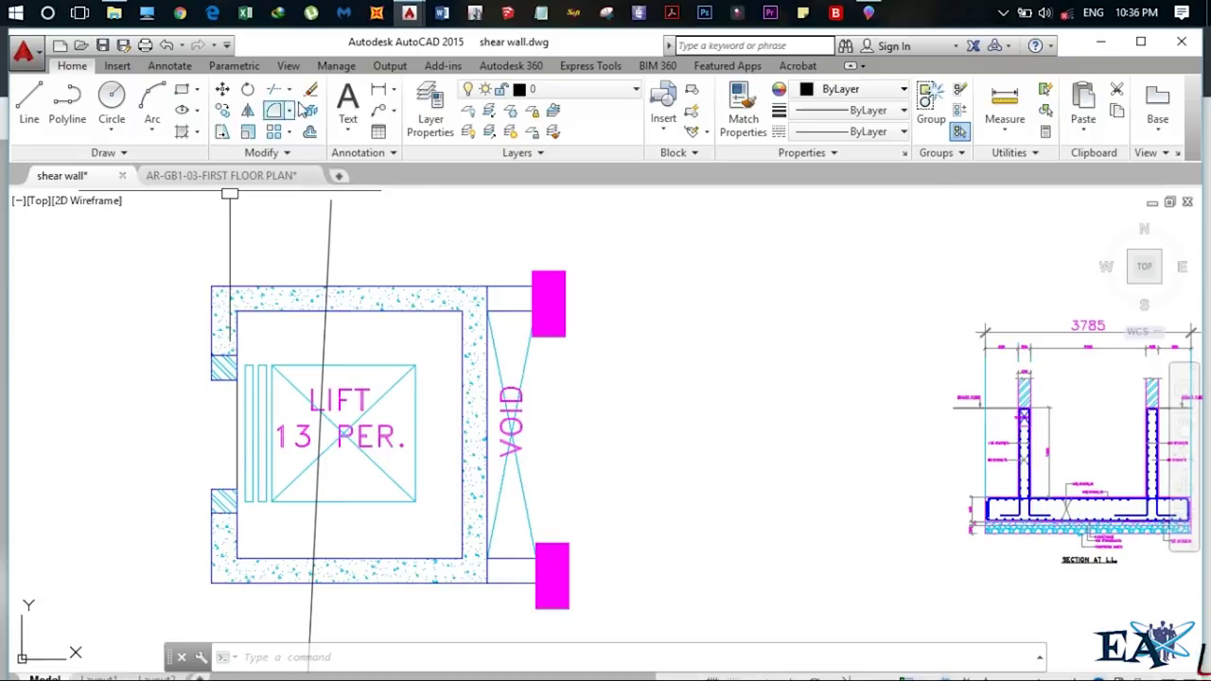
left_click(111, 104)
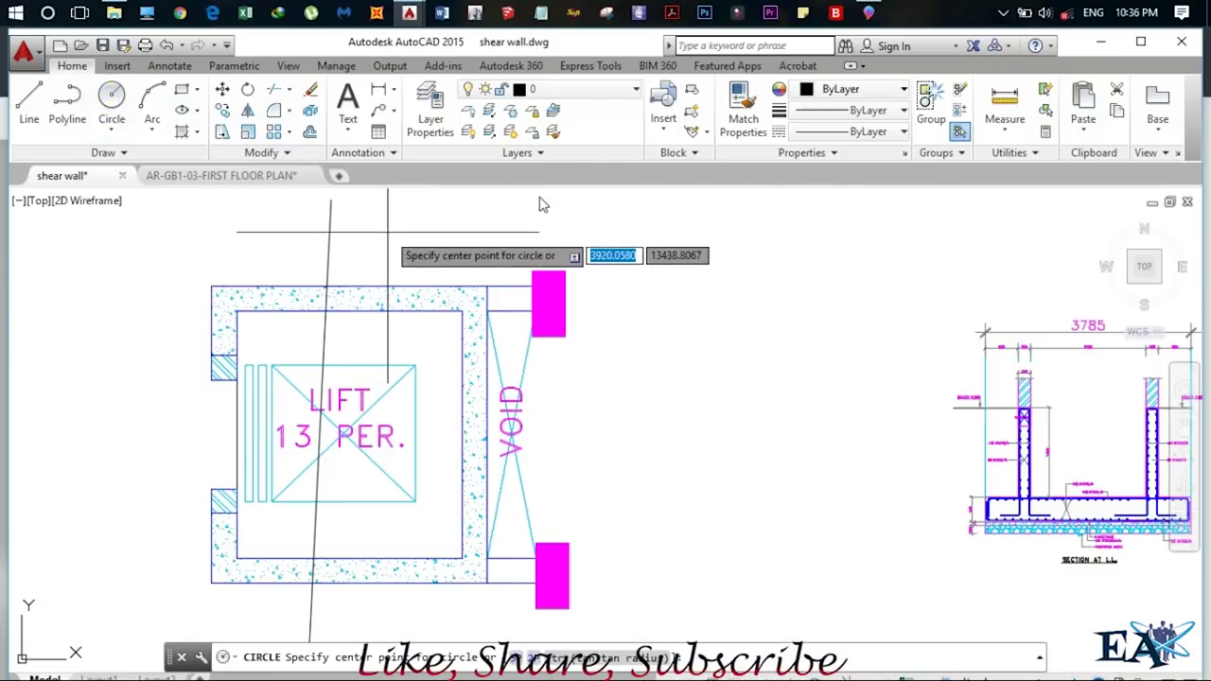
left_click(388, 232)
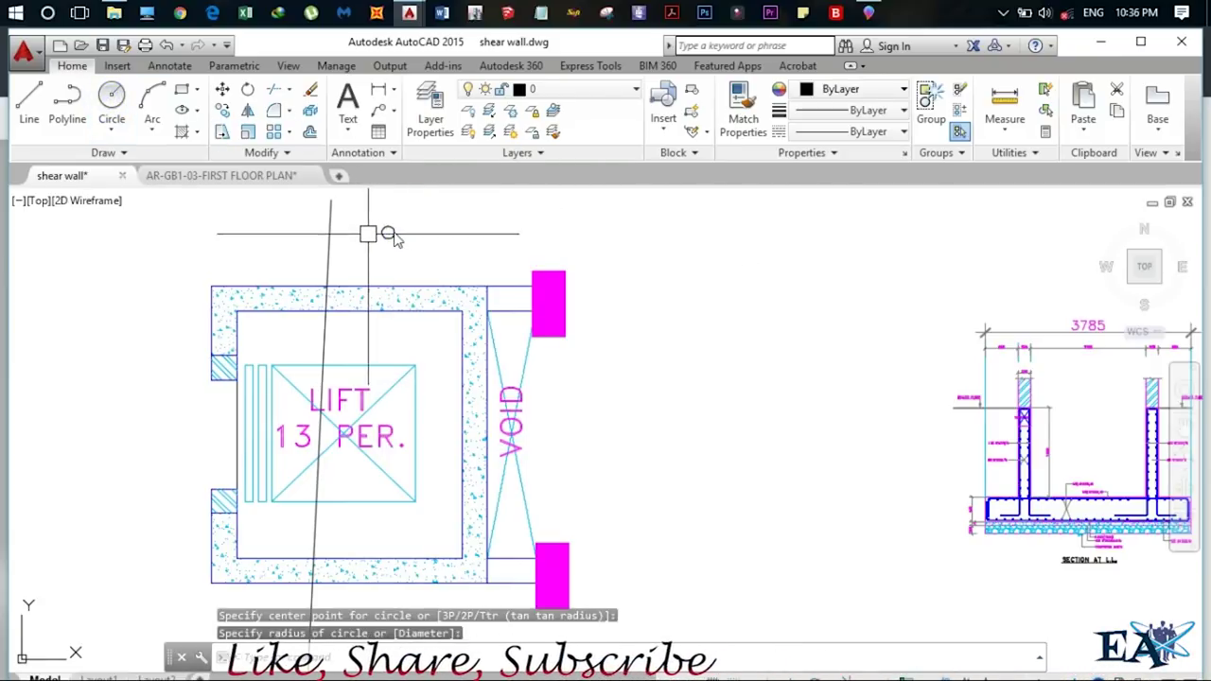
left_click(390, 236)
left_click(364, 222)
left_click(419, 243)
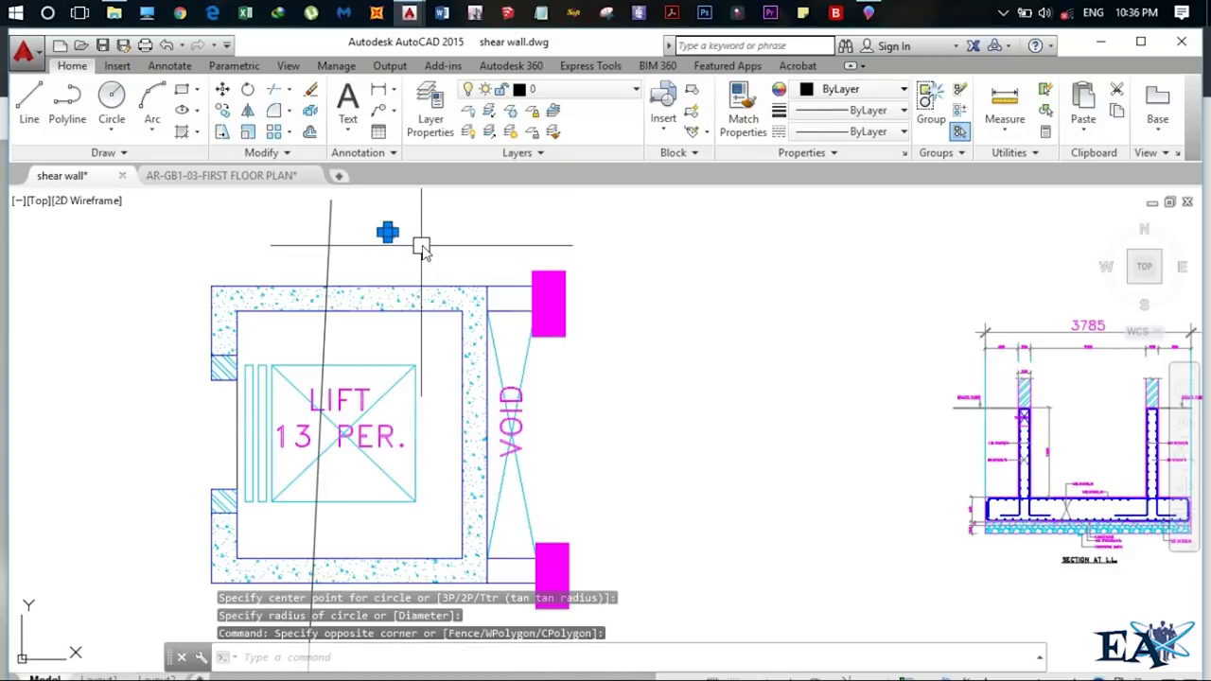
left_click(246, 111)
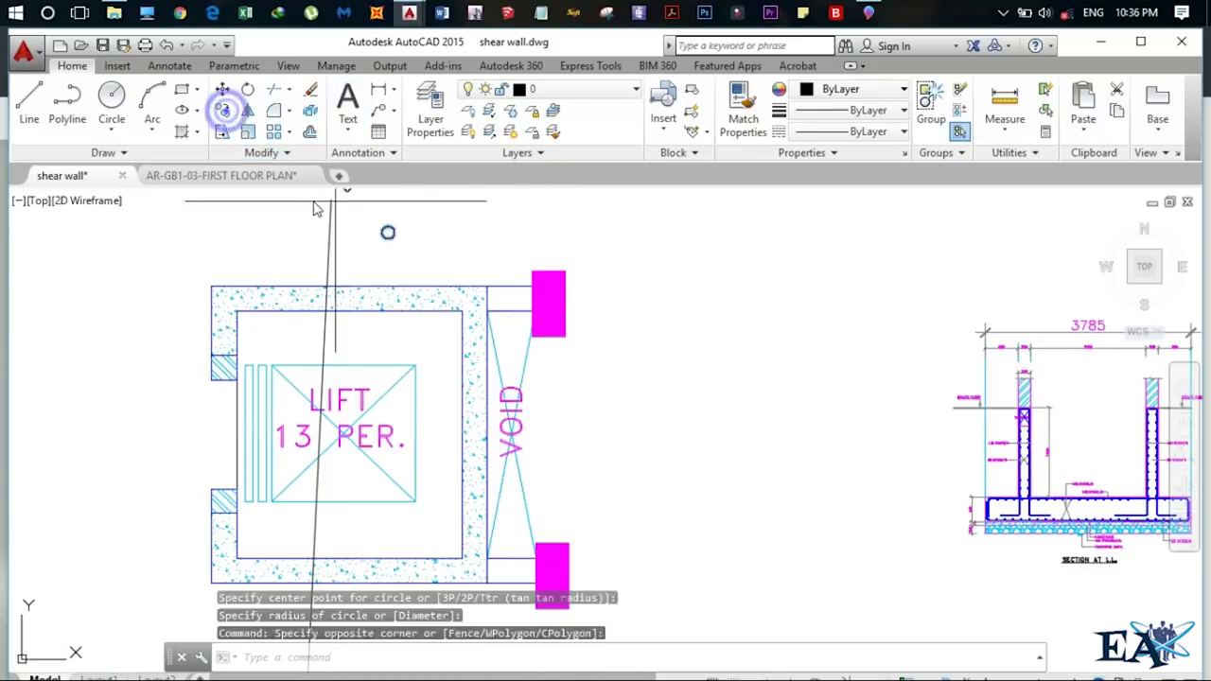
left_click(388, 232)
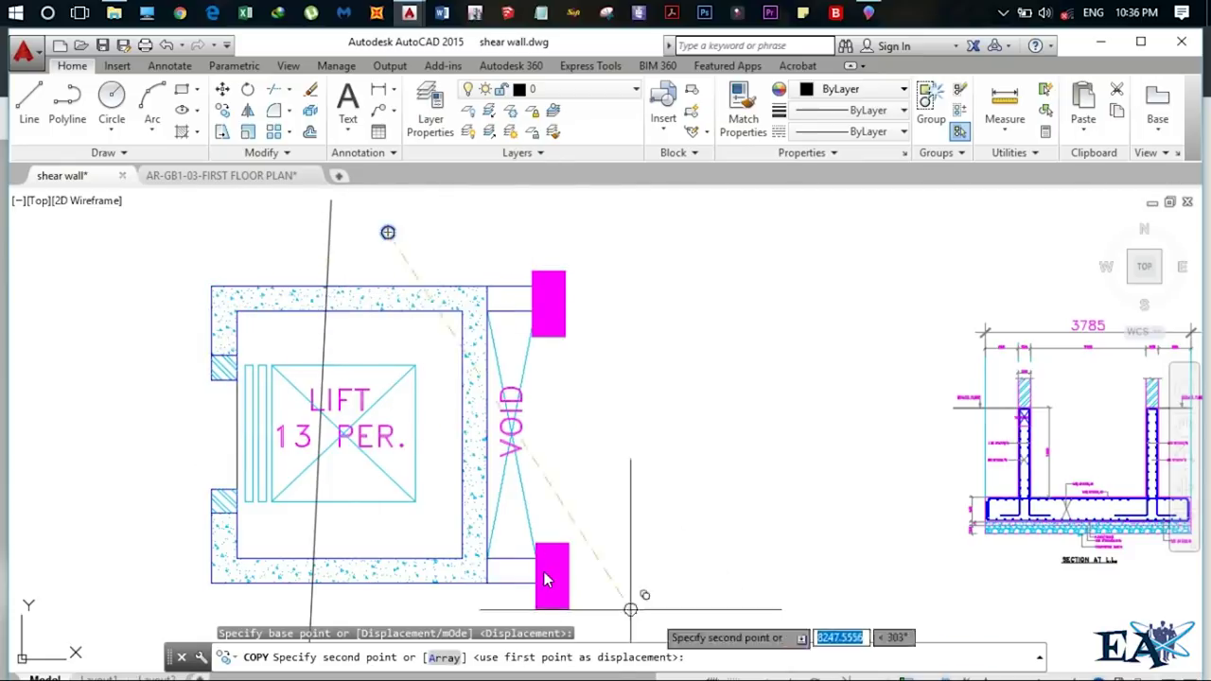
- Maximize the program window, cancel the pending copy and turn off object snap
left_click(1141, 45)
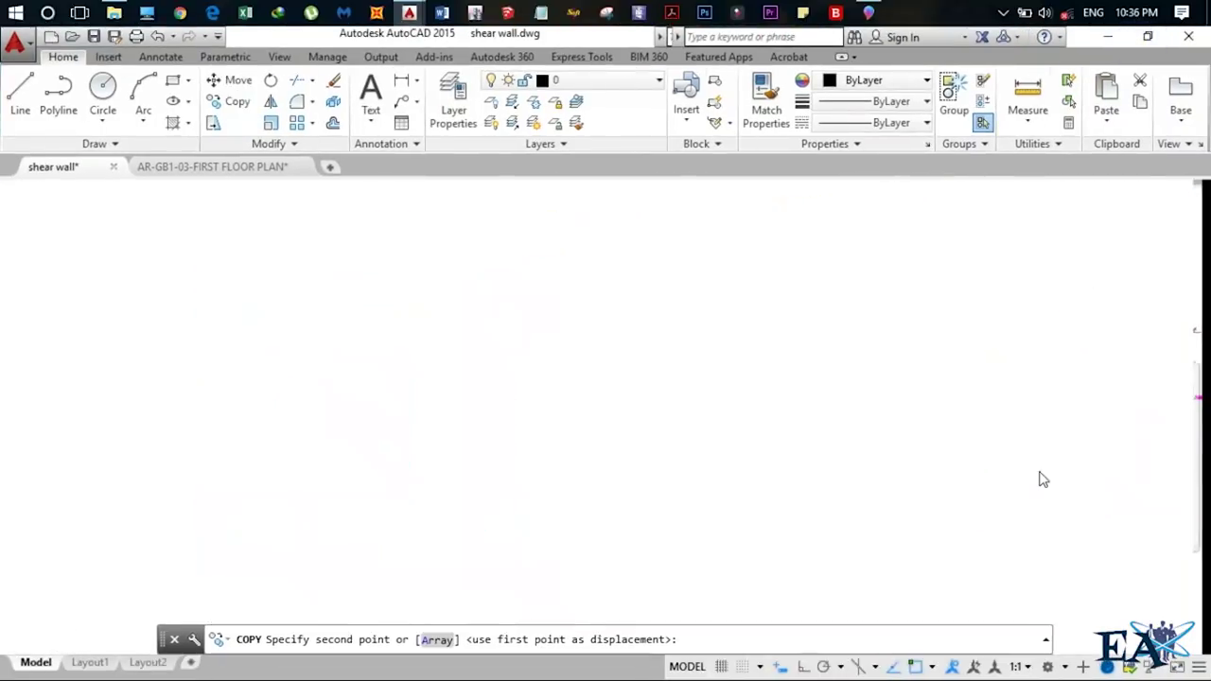
key("Escape")
left_click(915, 667)
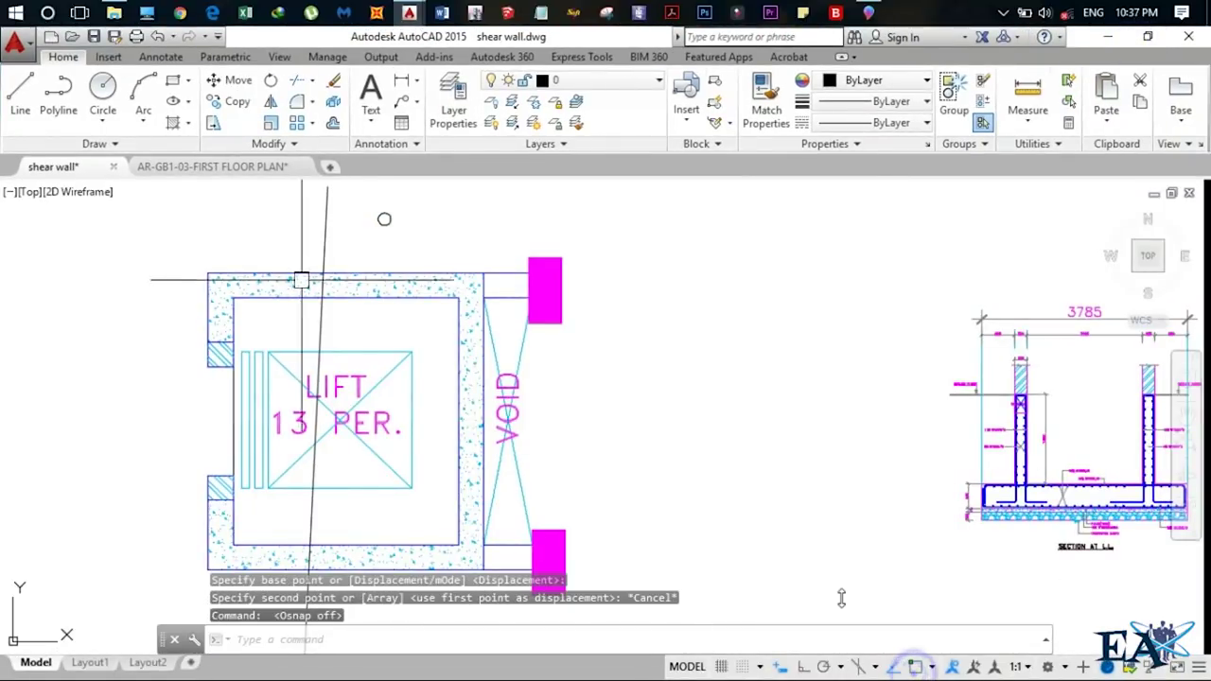
- Copy the bar circle seven times in a row inside the lift's upper shear wall, near its outer face
left_click(355, 207)
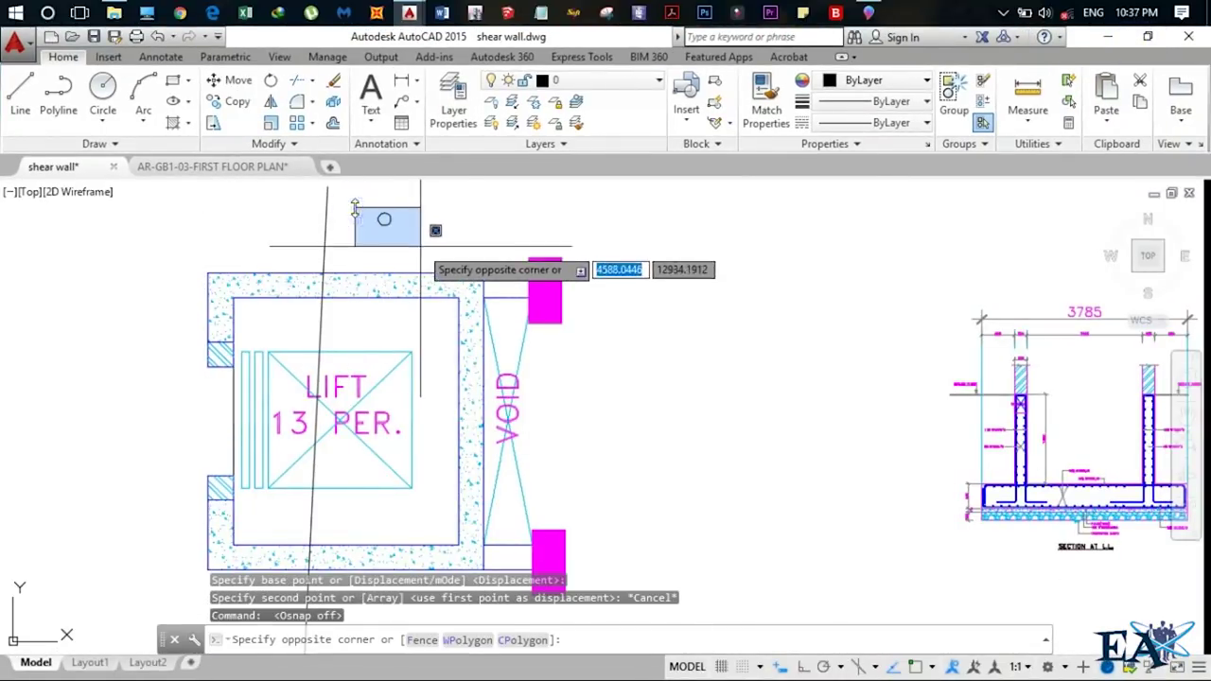
left_click(417, 248)
left_click(238, 101)
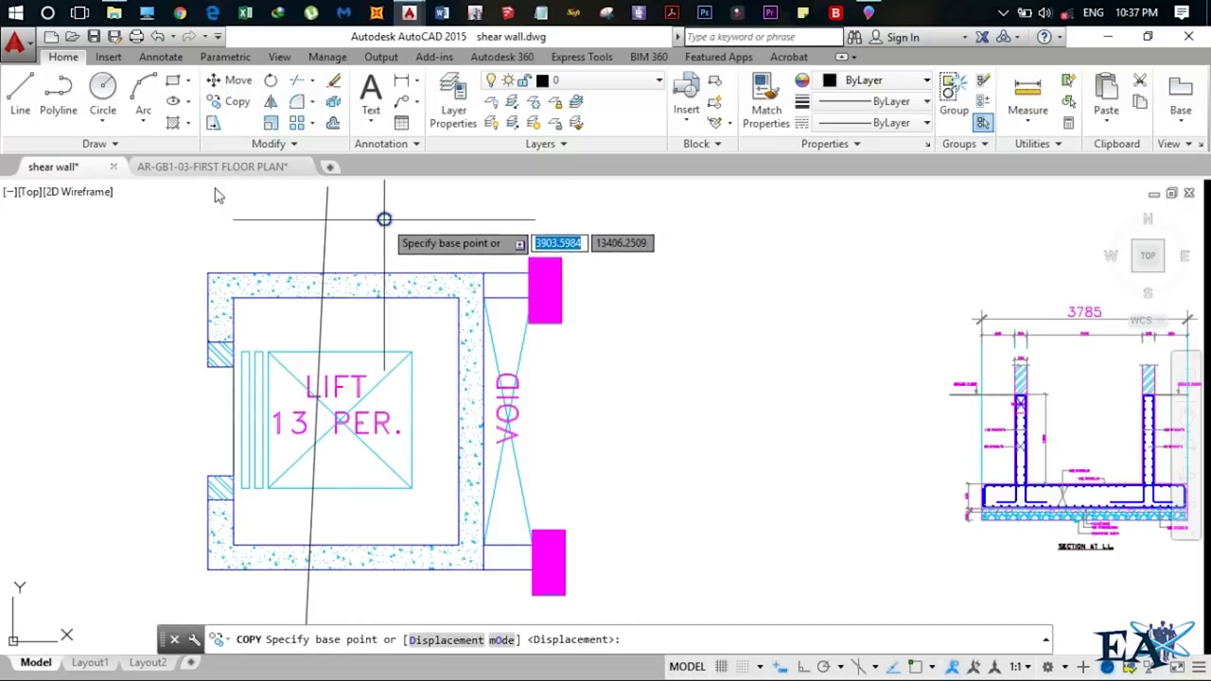
left_click(384, 219)
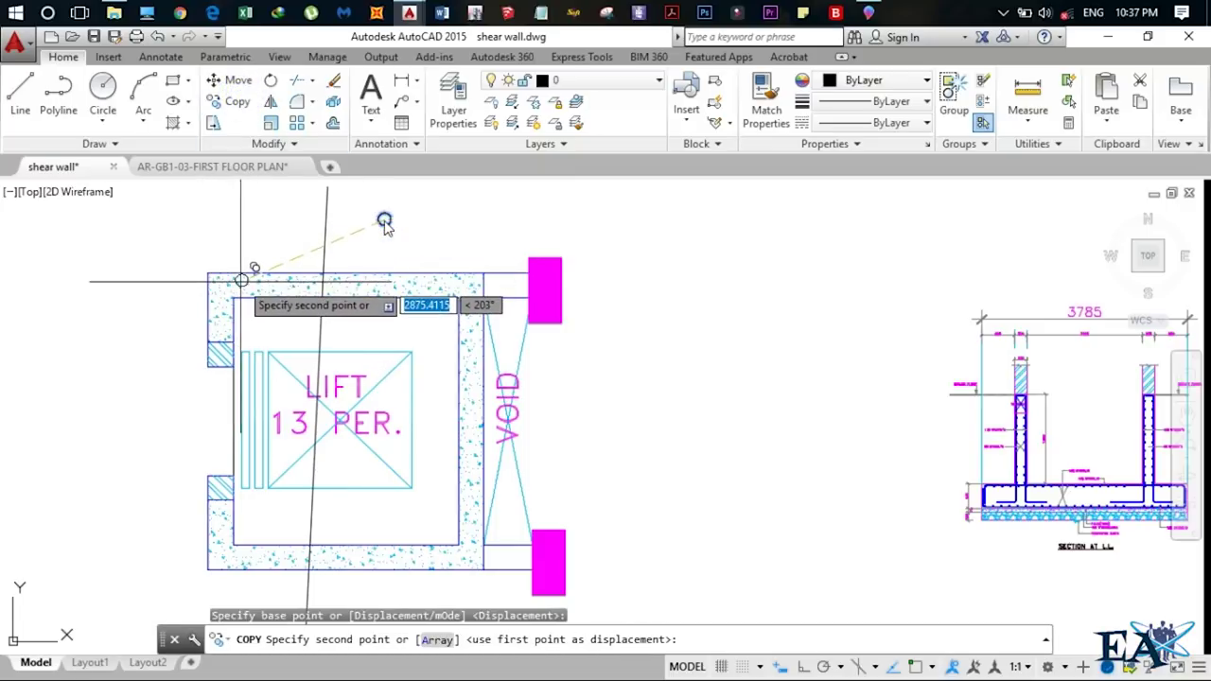
left_click(241, 281)
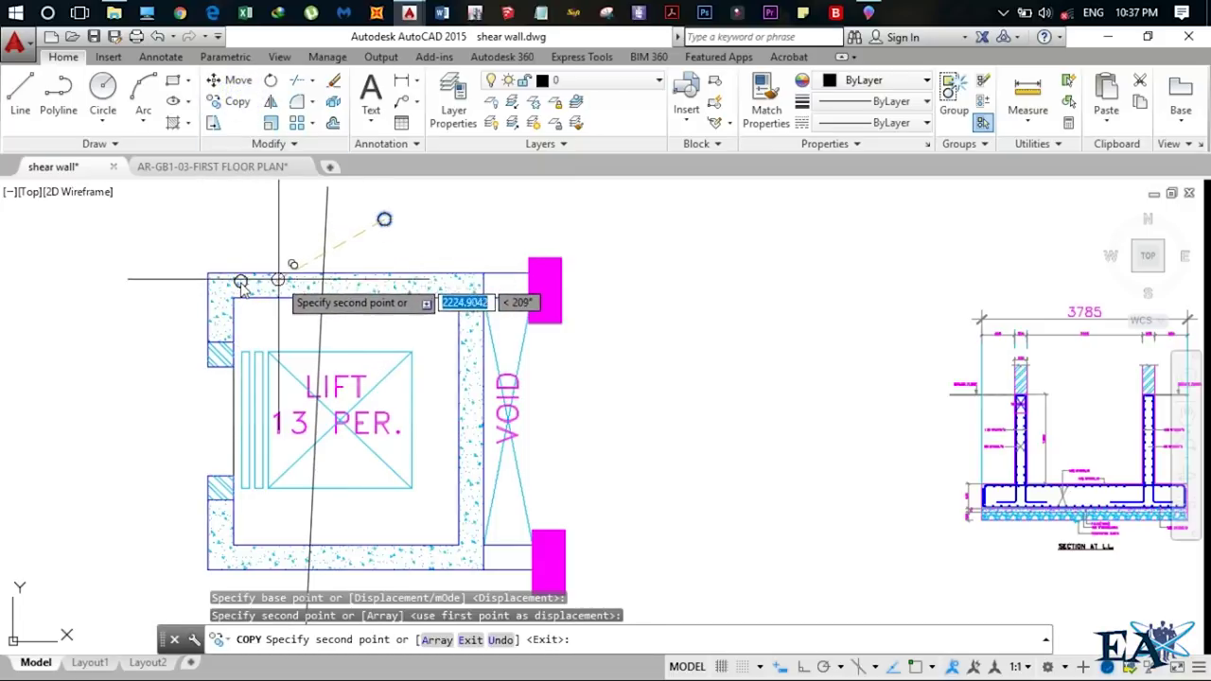
left_click(304, 290)
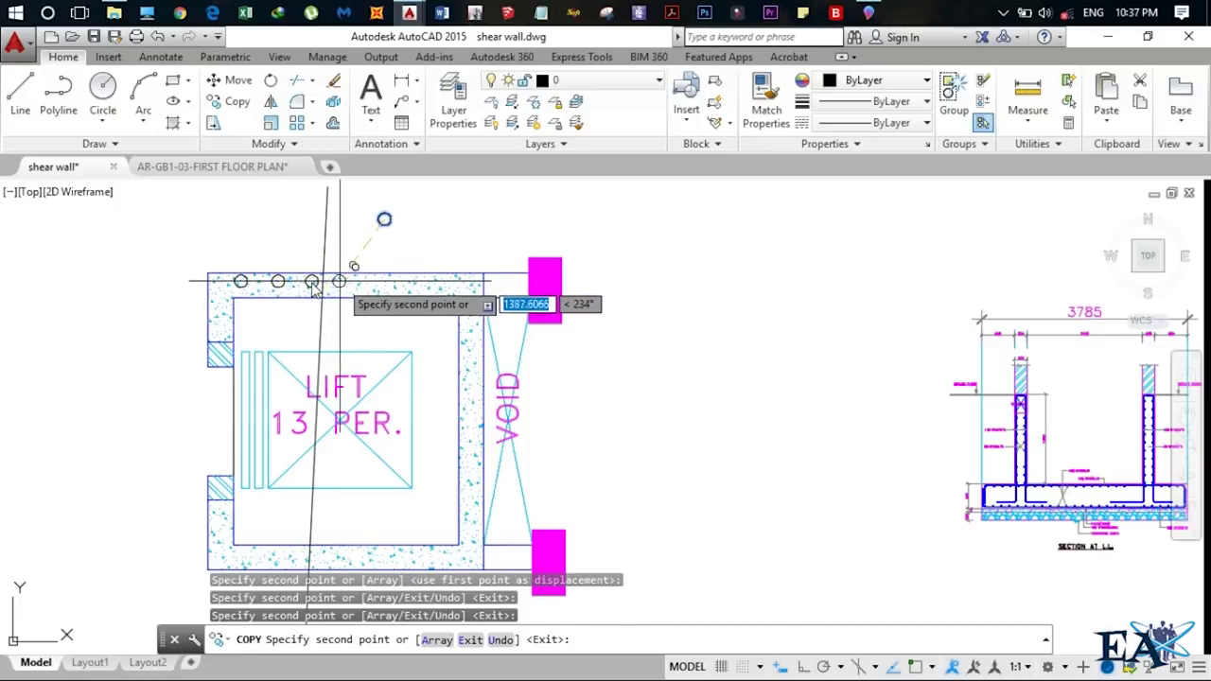
left_click(341, 282)
left_click(376, 282)
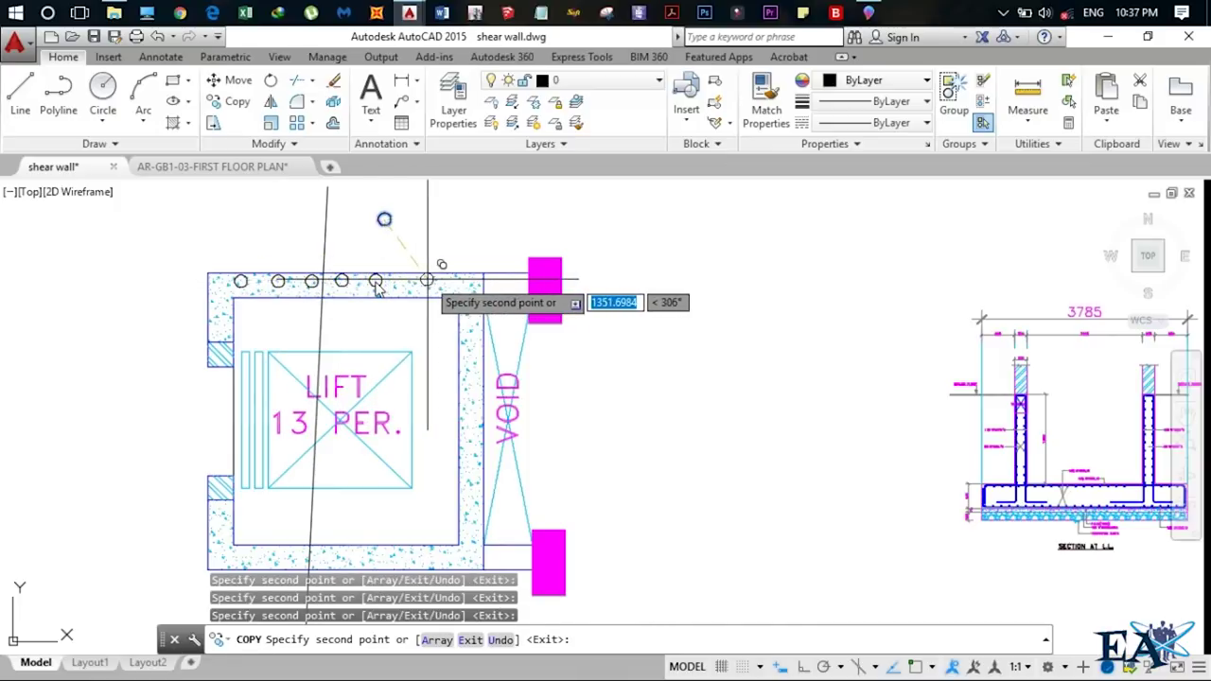
left_click(428, 281)
left_click(465, 281)
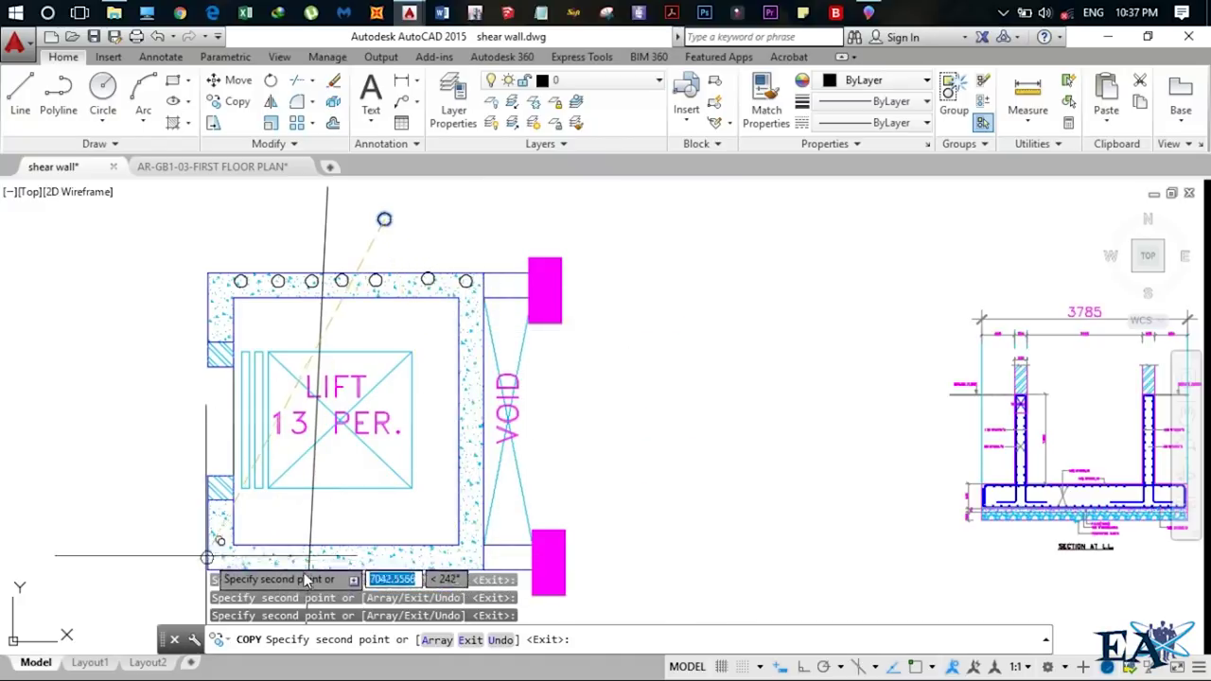
key("Escape")
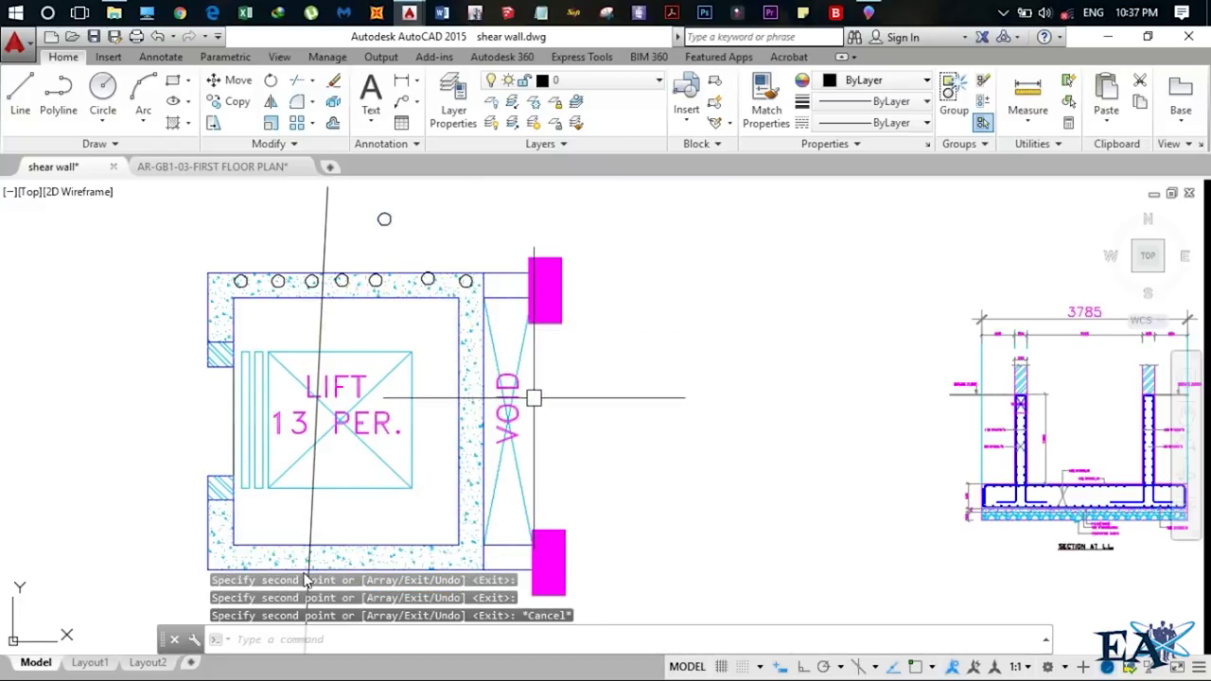
- Copy the bar circle six times along the inner face of the lift's upper shear wall to form a second row
scroll(1061, 449, "up", 5)
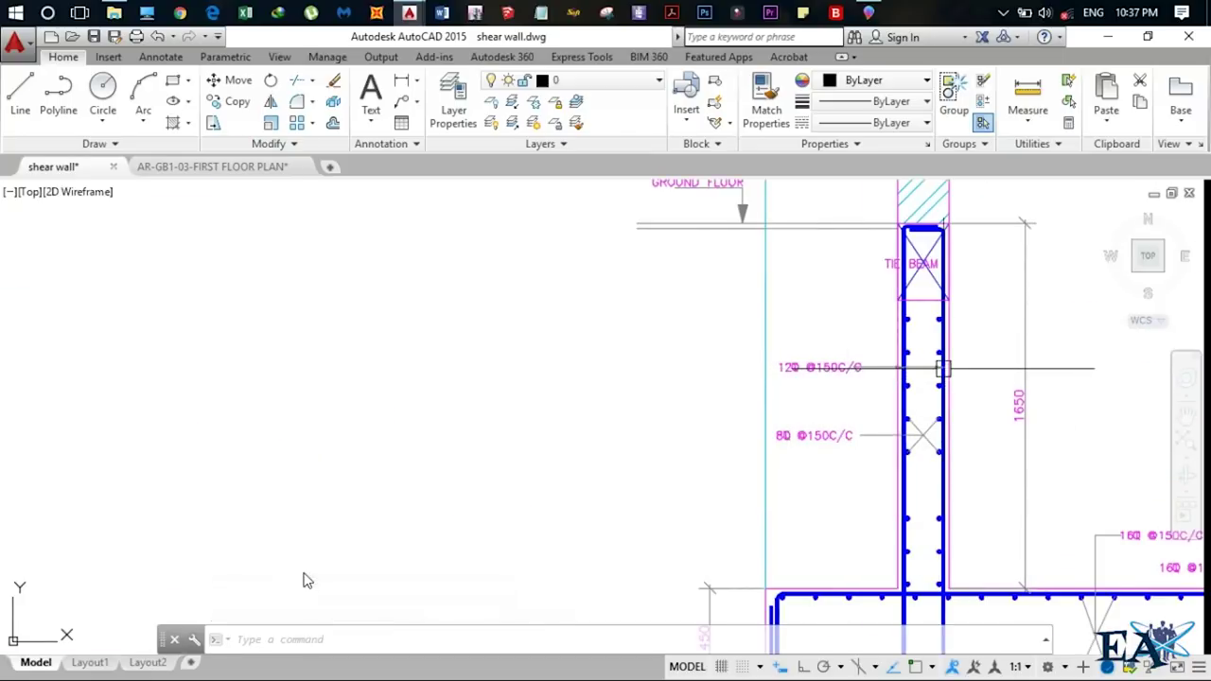
mouse_move(943, 370)
scroll(943, 370, "down", 4)
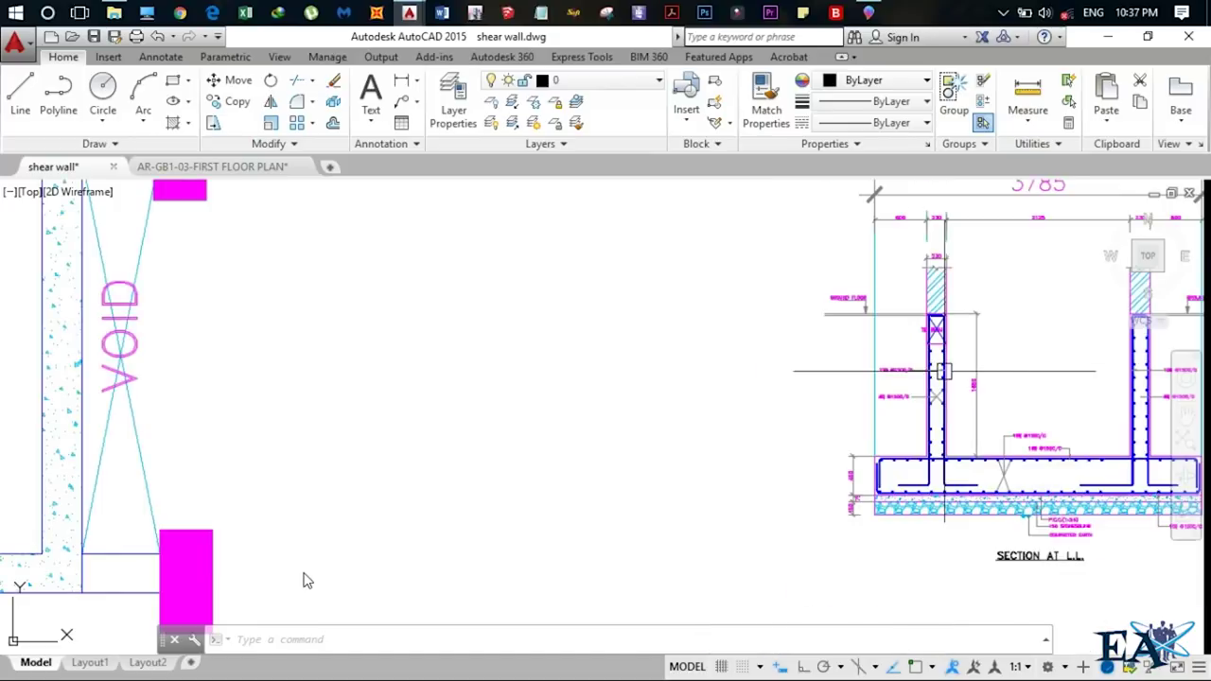
scroll(459, 454, "down", 3)
scroll(378, 359, "up", 7)
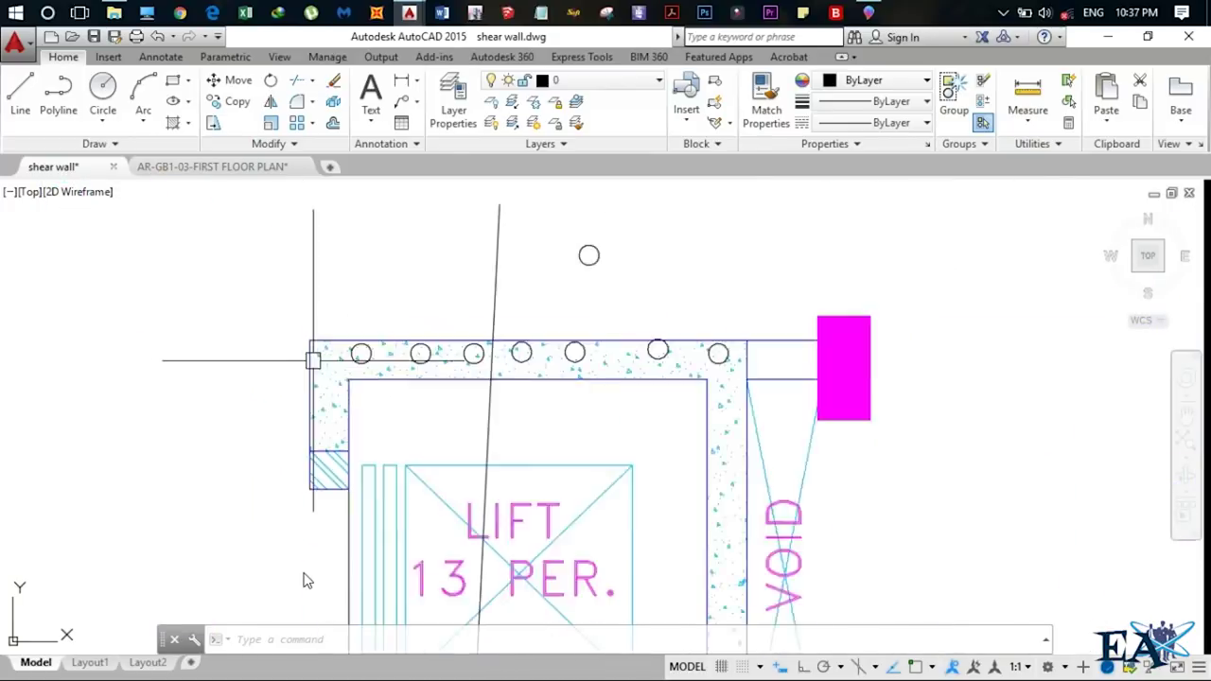
scroll(764, 252, "down", 4)
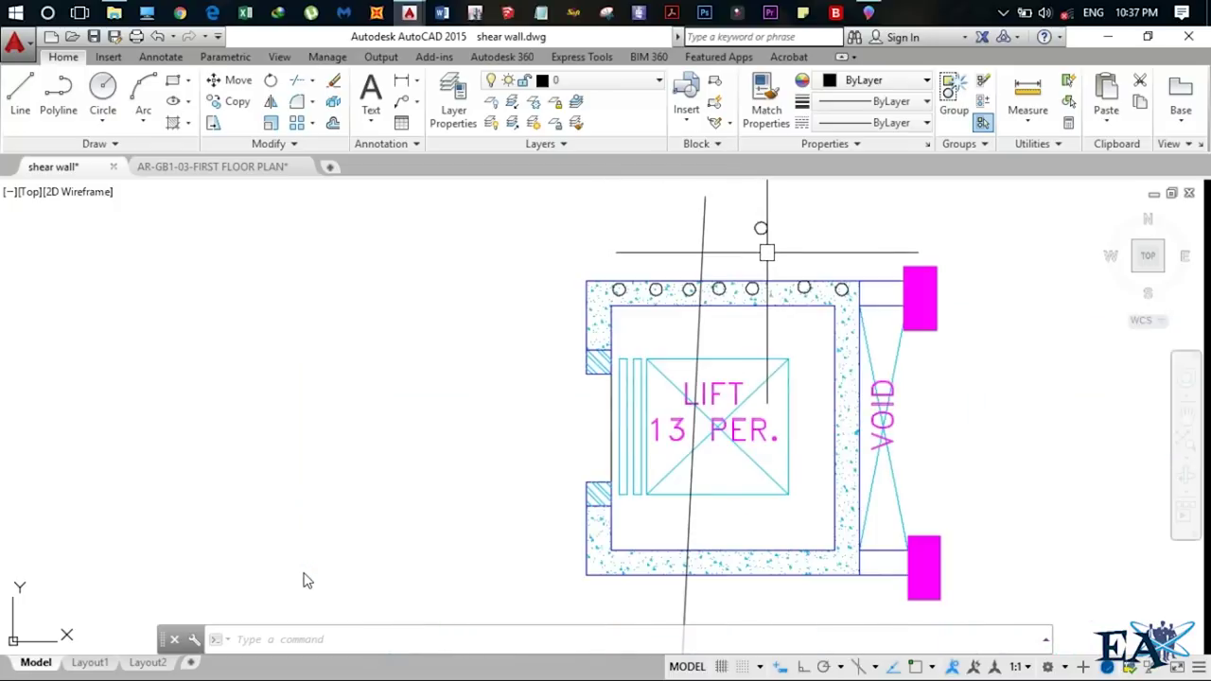
left_click(797, 255)
left_click(743, 225)
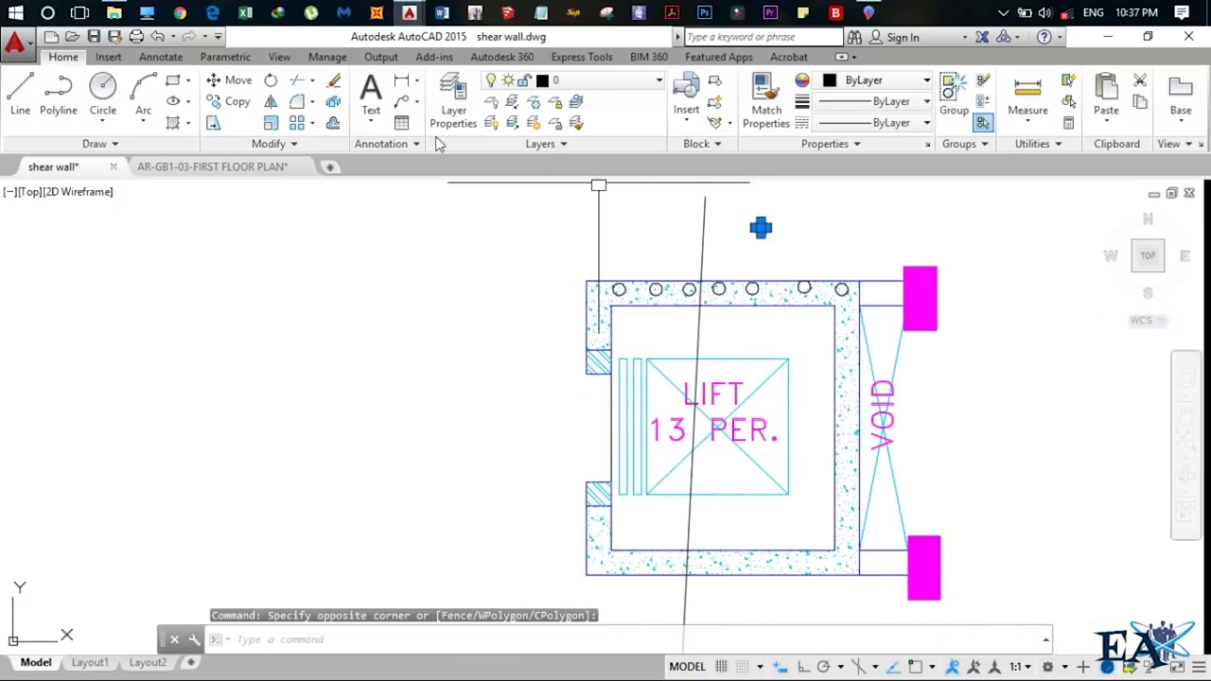
left_click(761, 227)
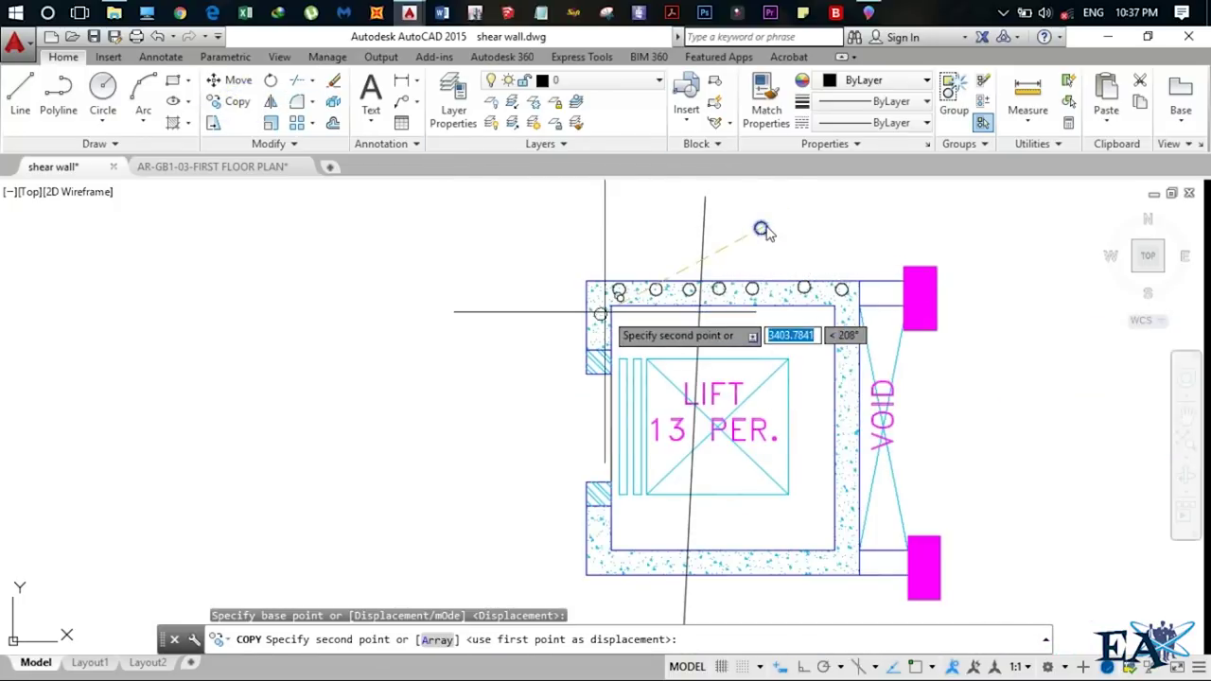
left_click(623, 309)
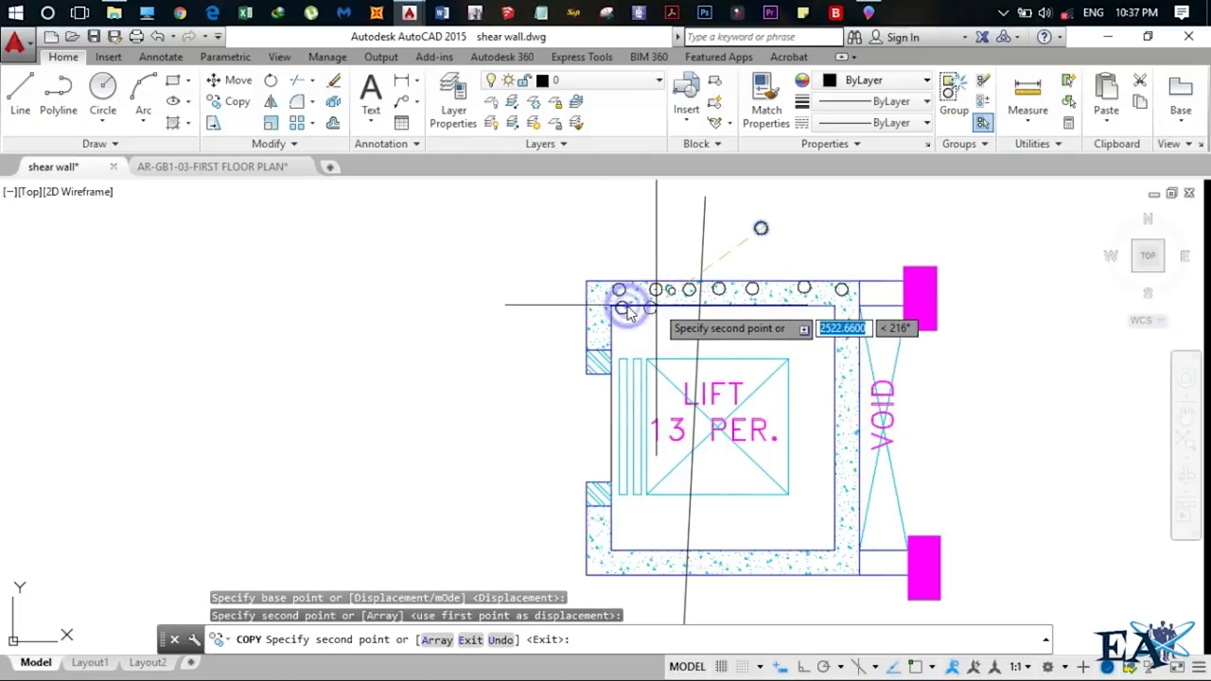
left_click(657, 308)
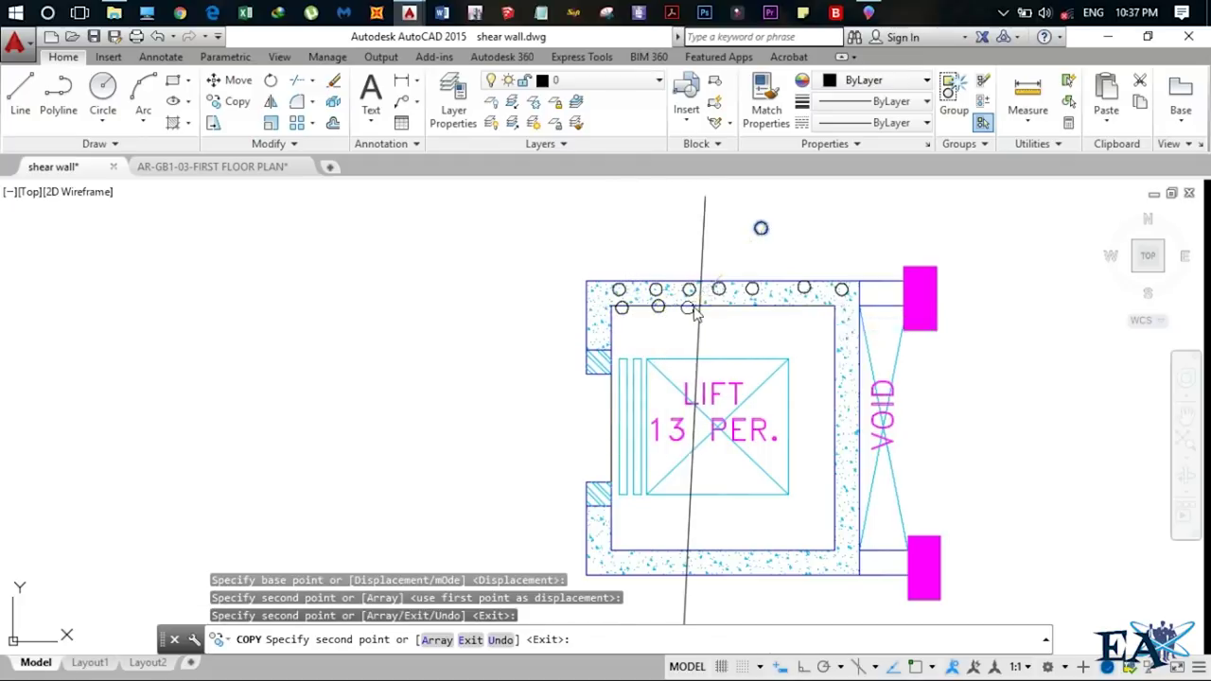
left_click(689, 307)
left_click(722, 308)
left_click(753, 308)
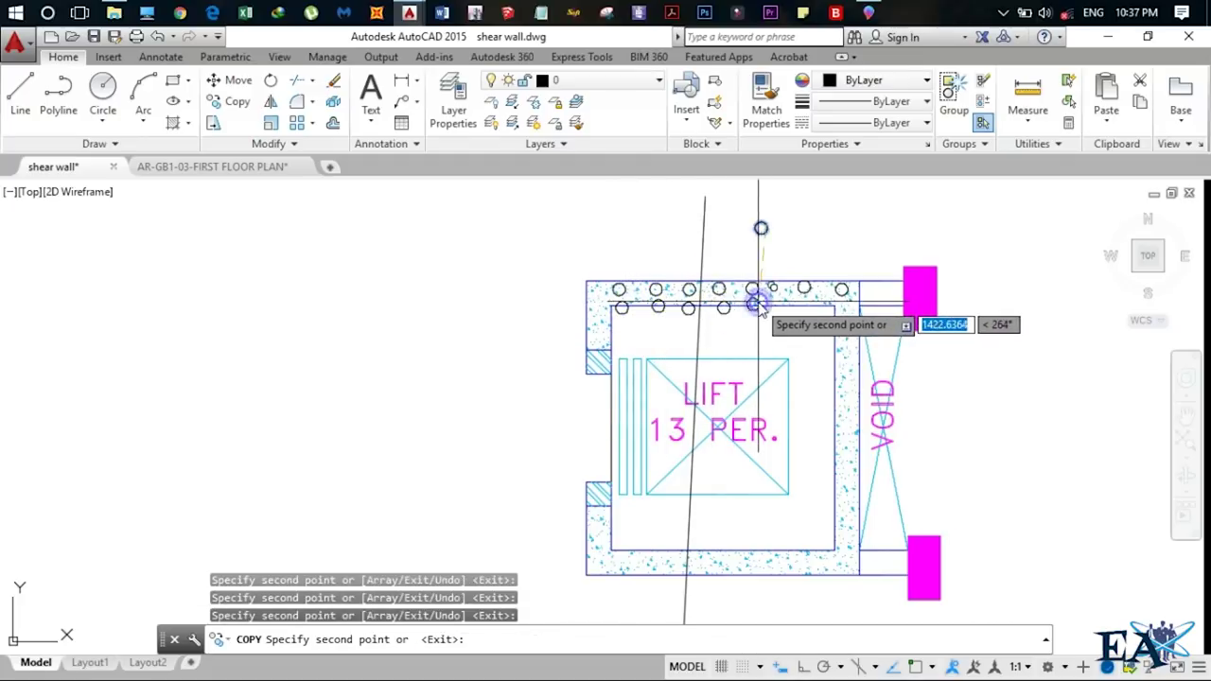
left_click(806, 307)
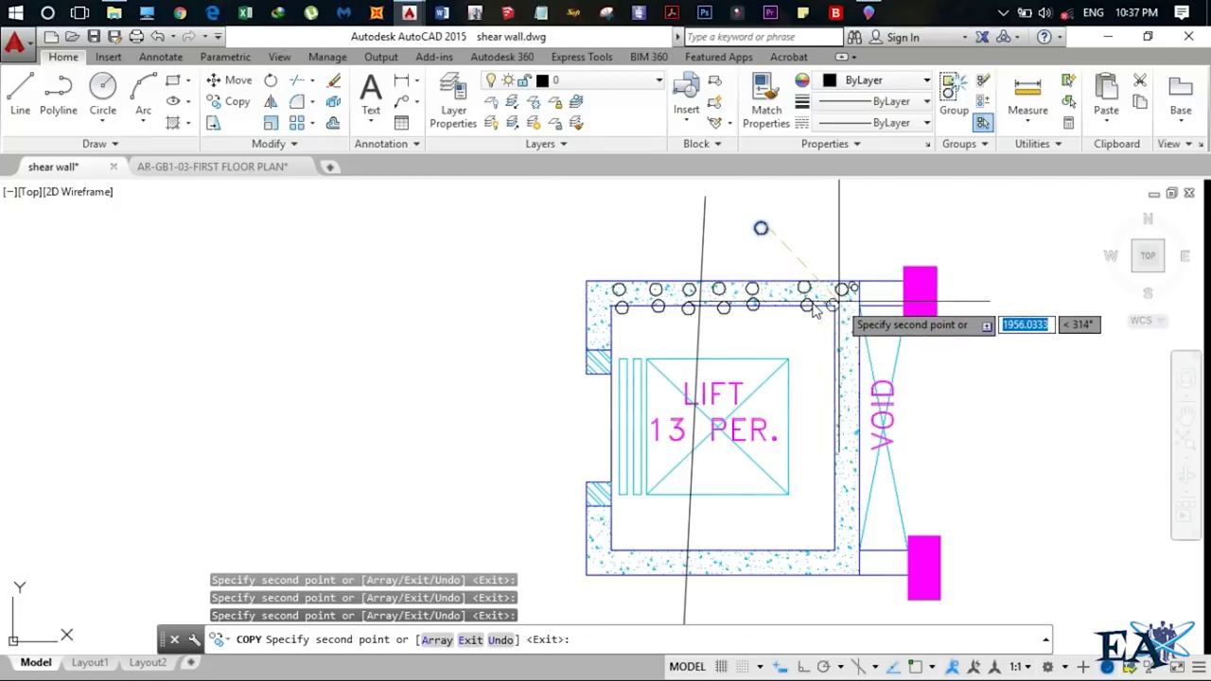
key("Escape")
- Compare the bar callouts on the left shear wall in SECTION AT L.L. with the two circle rows in the lift plan
scroll(874, 341, "down", 4)
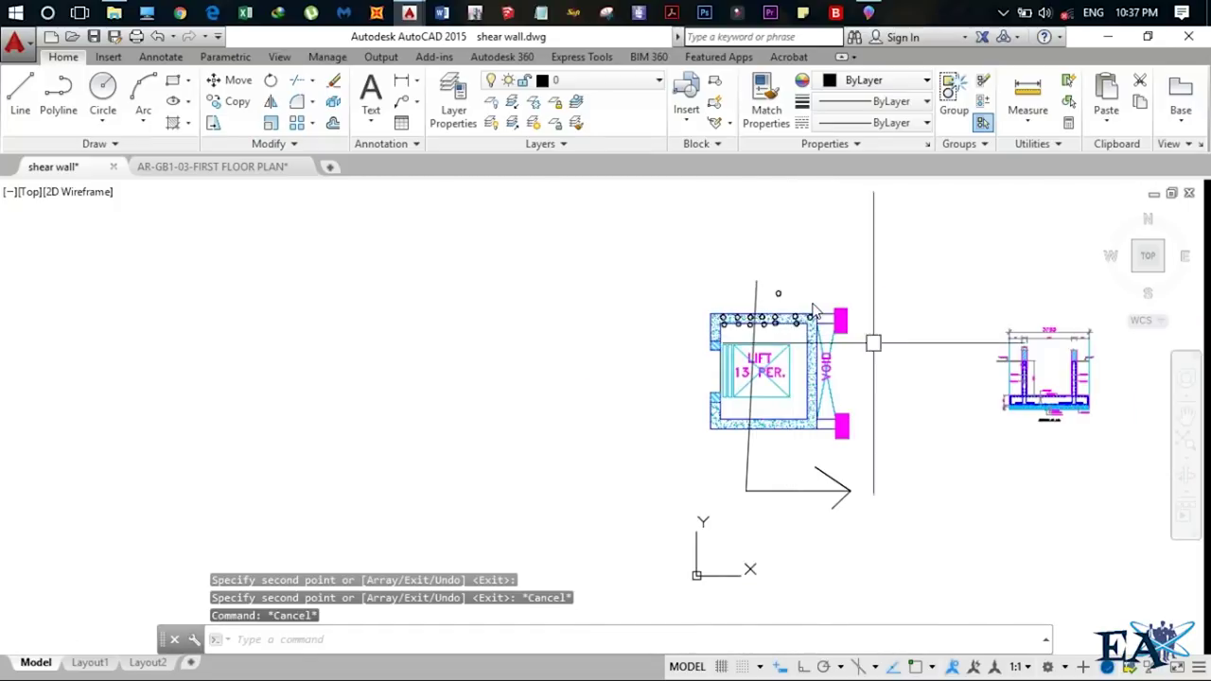
middle_click_drag(873, 341, 688, 353)
scroll(824, 398, "up", 5)
middle_click_drag(824, 398, 676, 378)
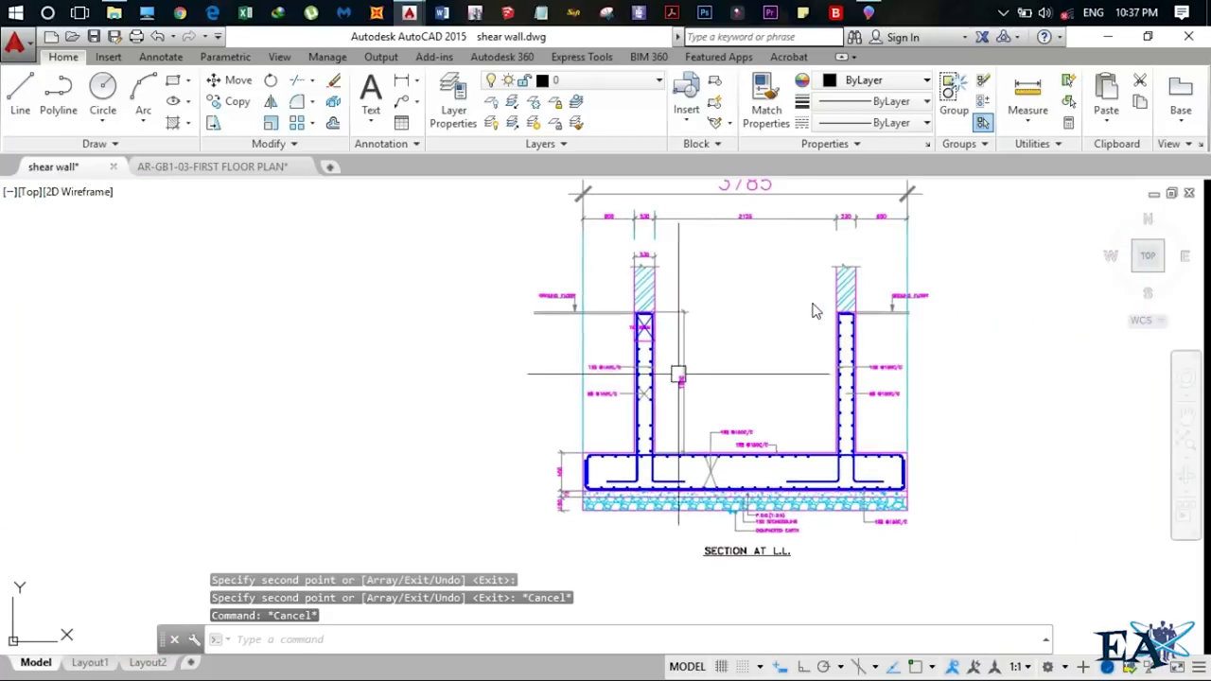
scroll(665, 387, "up", 5)
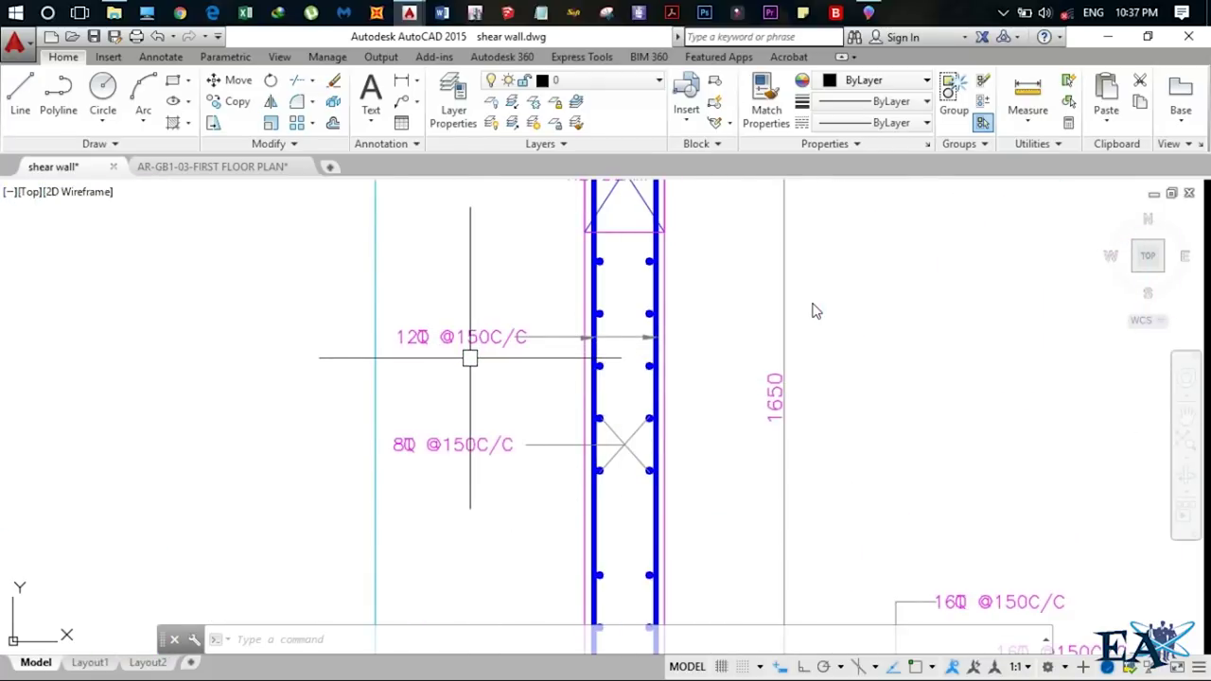
scroll(470, 358, "down", 6)
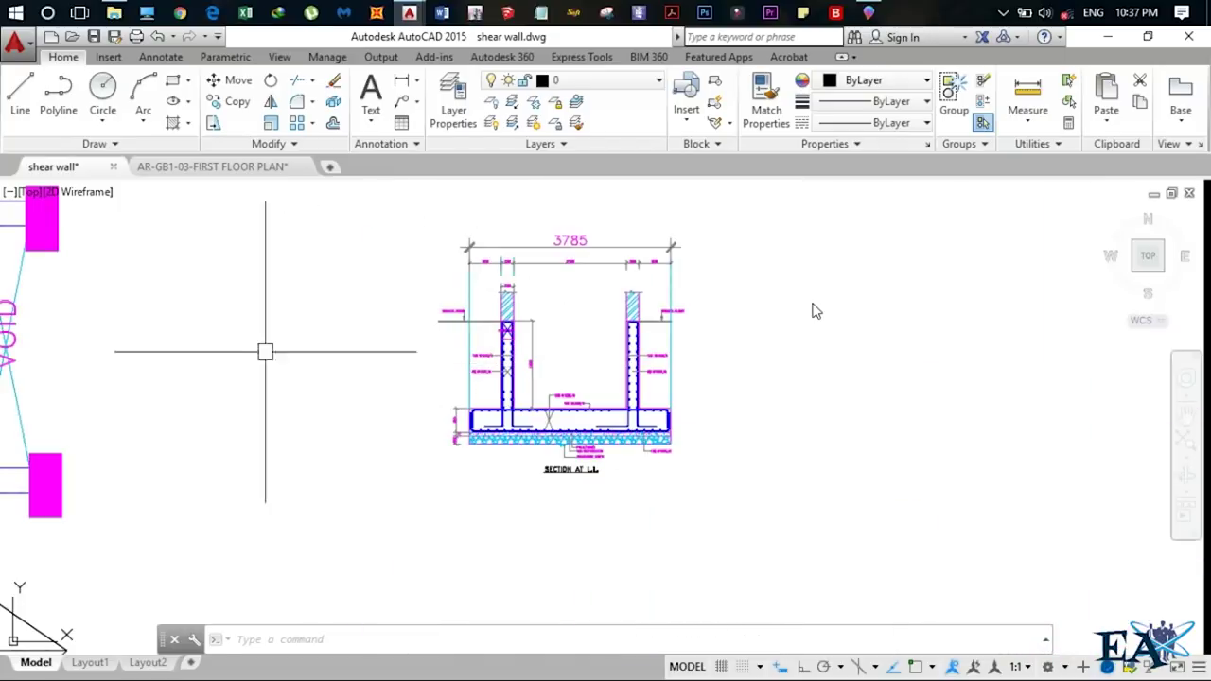
middle_click_drag(265, 351, 799, 448)
scroll(248, 292, "up", 4)
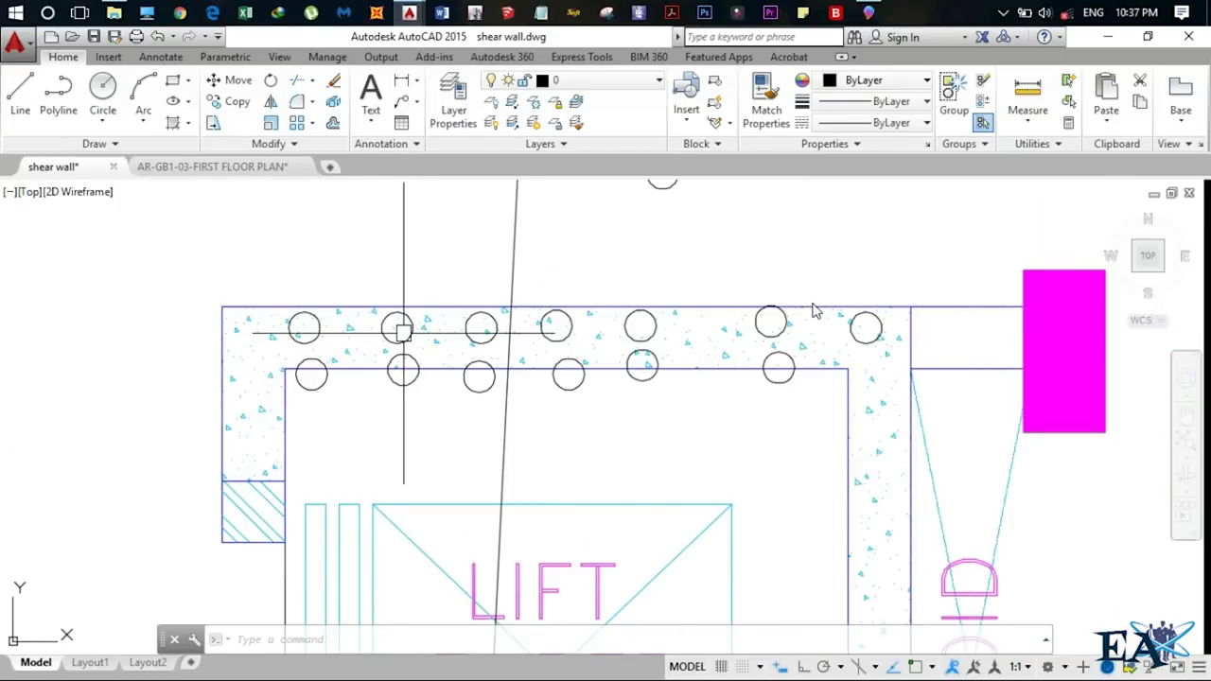
mouse_move(476, 330)
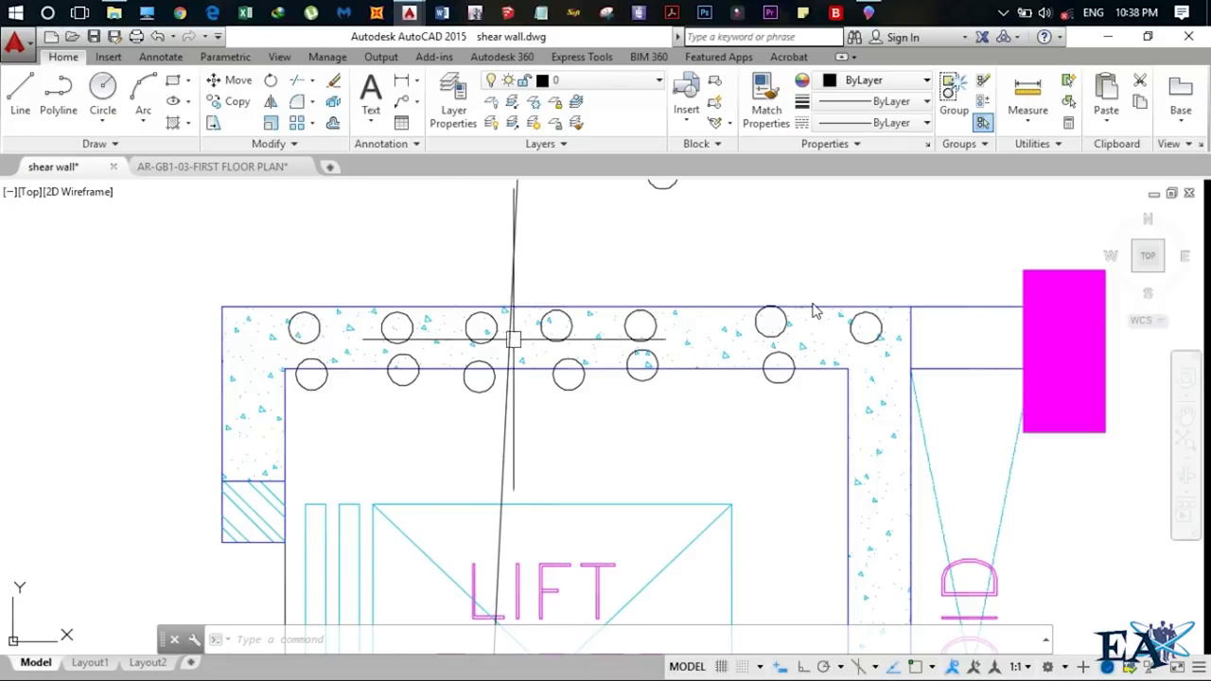
- Examine the dotted horizontal bars and the 8 mm callout in the section's left shear wall
scroll(725, 339, "down", 5)
mouse_move(724, 339)
middle_mouse_down()
mouse_move(538, 590)
mouse_move(451, 492)
middle_mouse_up()
scroll(452, 492, "up", 6)
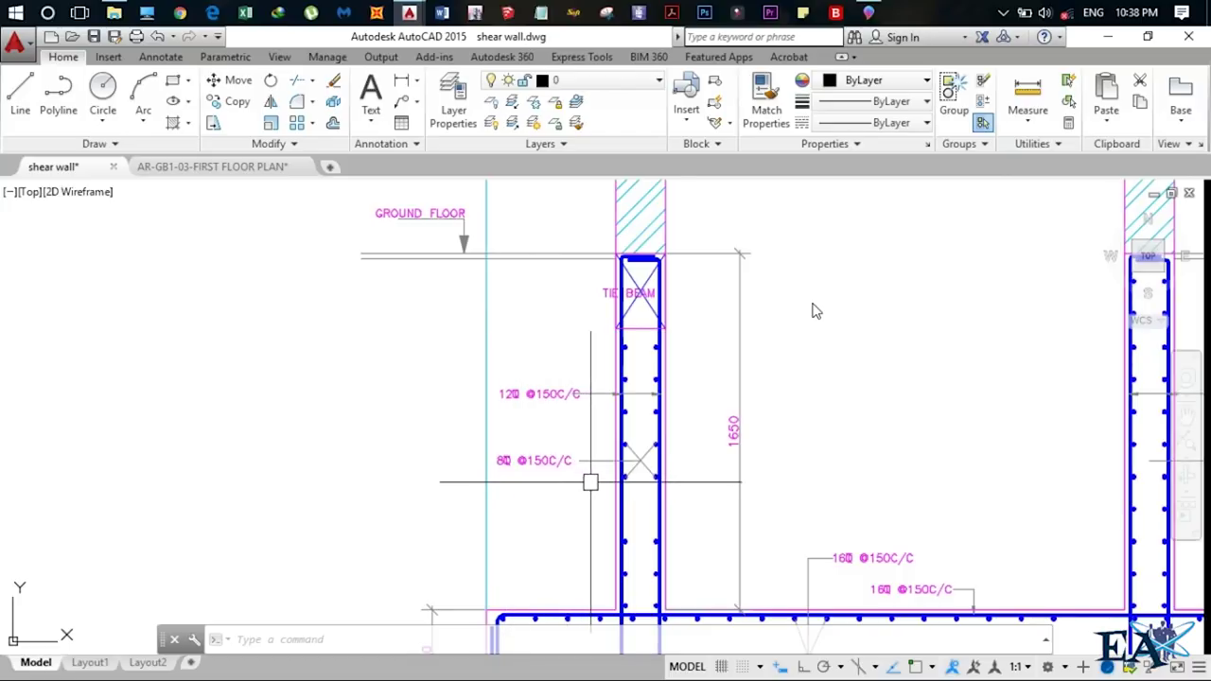
scroll(596, 473, "up", 4)
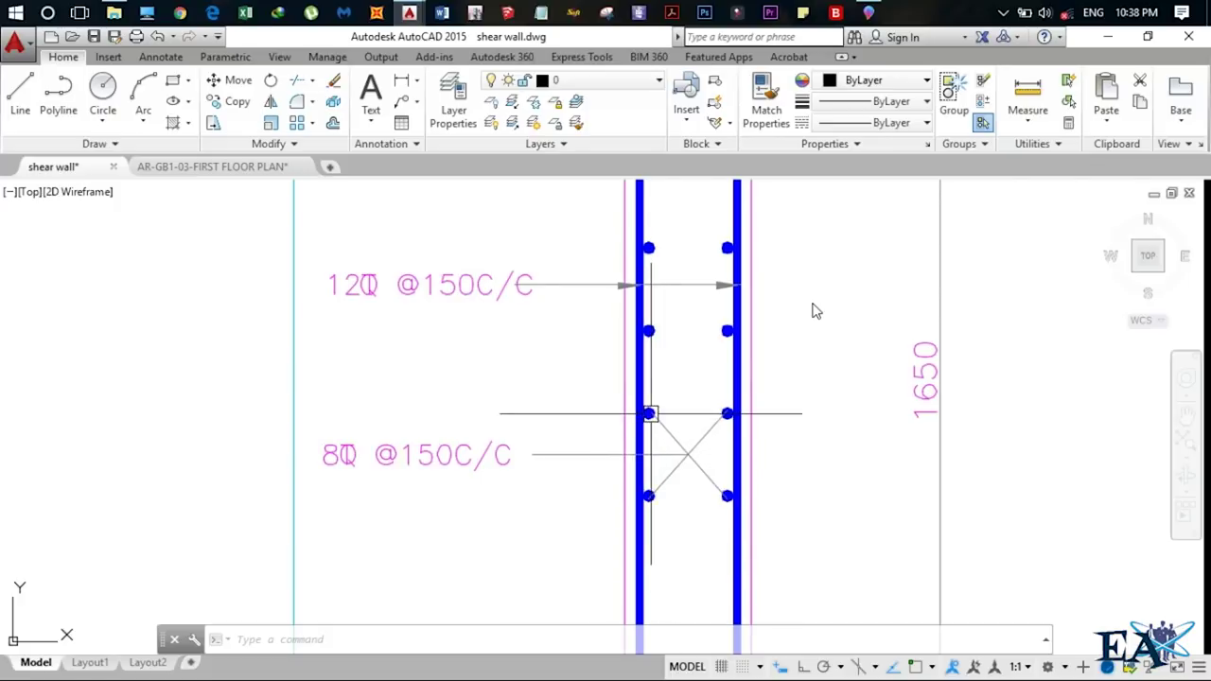
- Examine the left shear wall in SECTION AT L.L. from the tie beam down to the footing, relating its vertical and horizontal bars to the lift plan
scroll(816, 311, "down", 3)
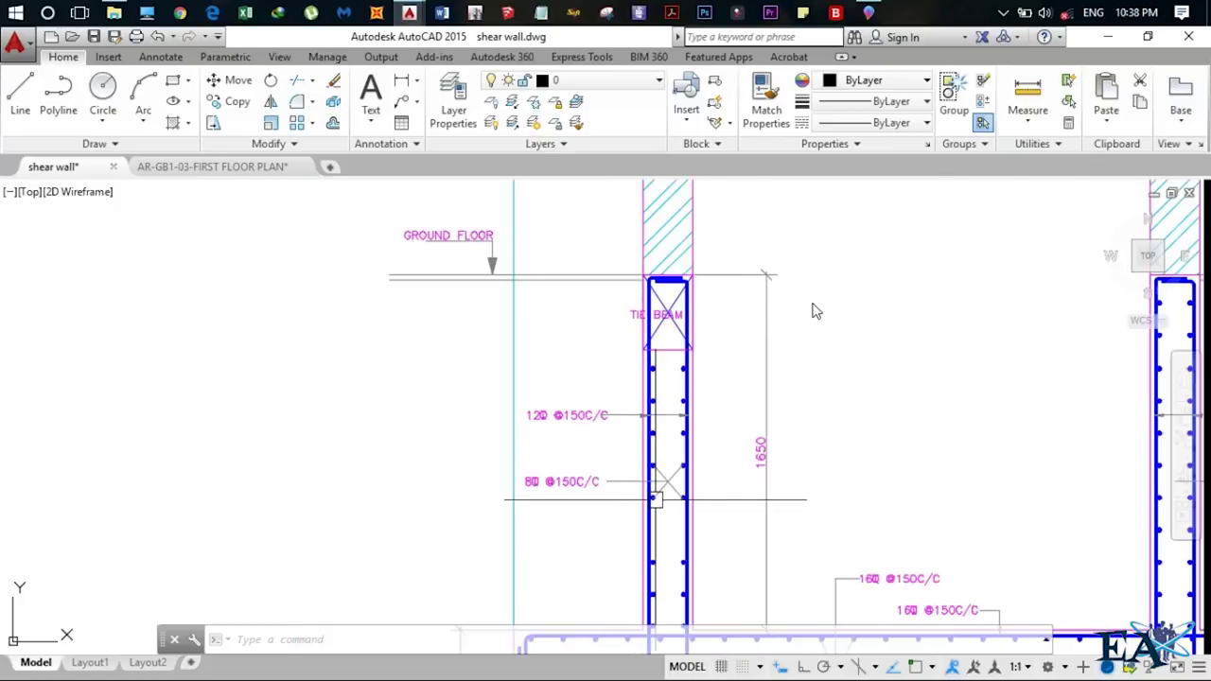
scroll(816, 312, "down", 3)
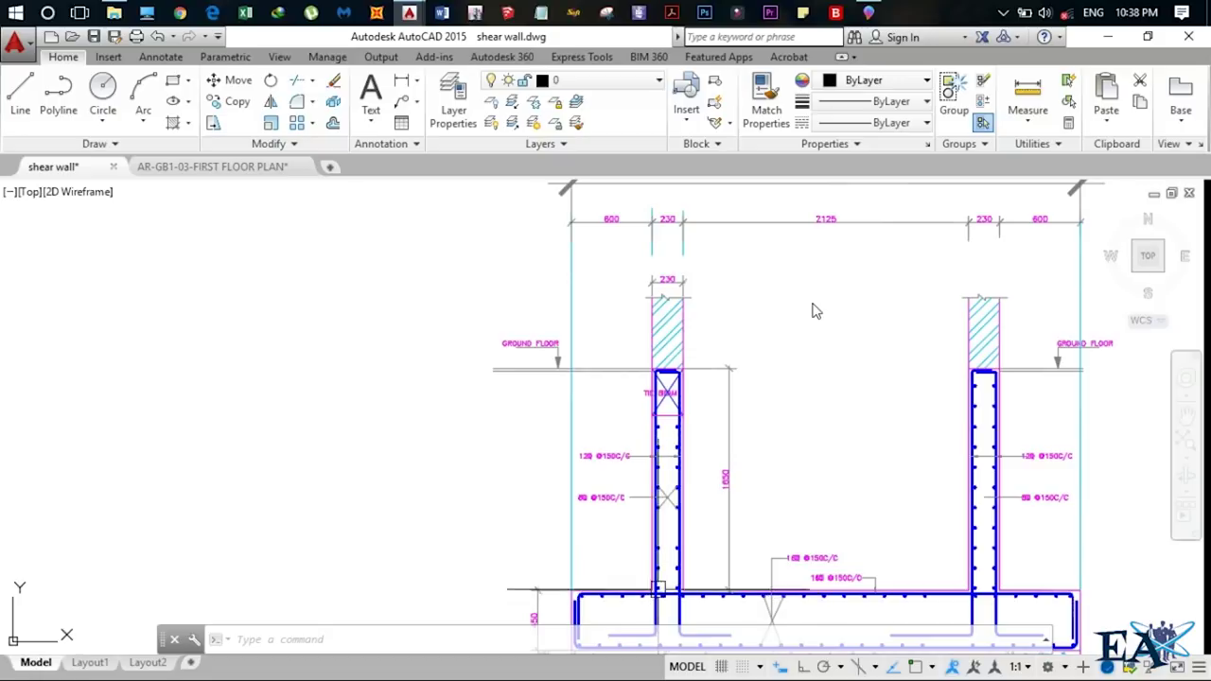
mouse_move(653, 416)
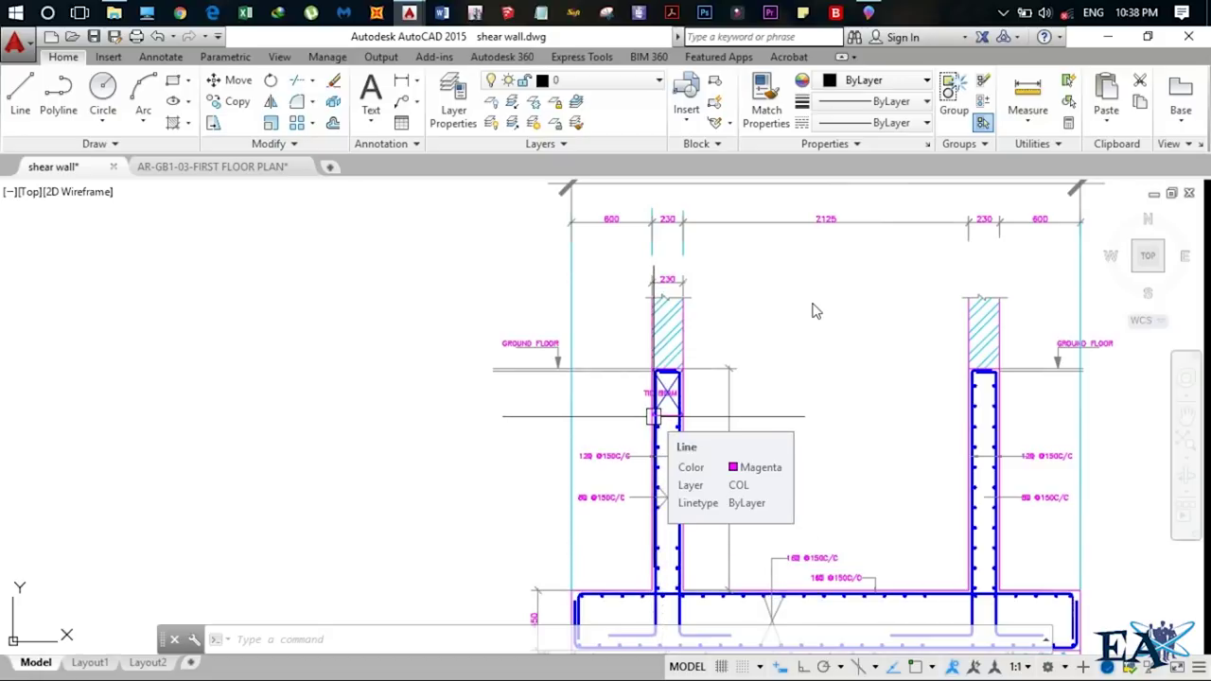
scroll(729, 486, "down", 3)
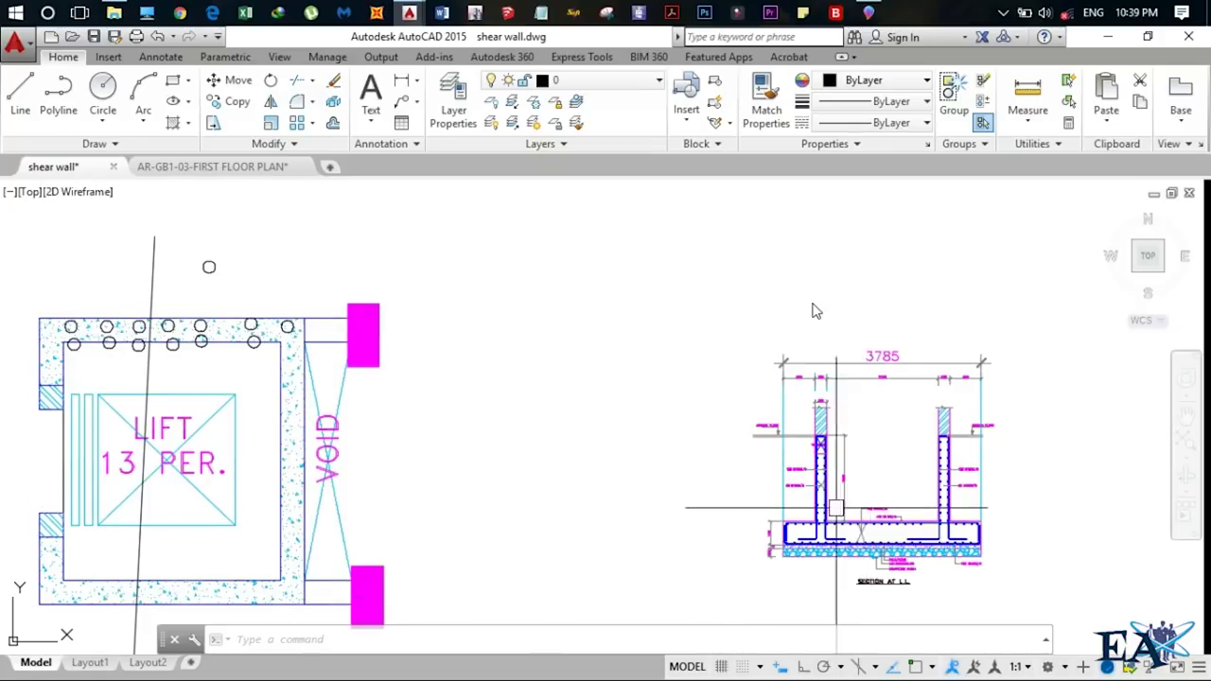
scroll(803, 508, "up", 5)
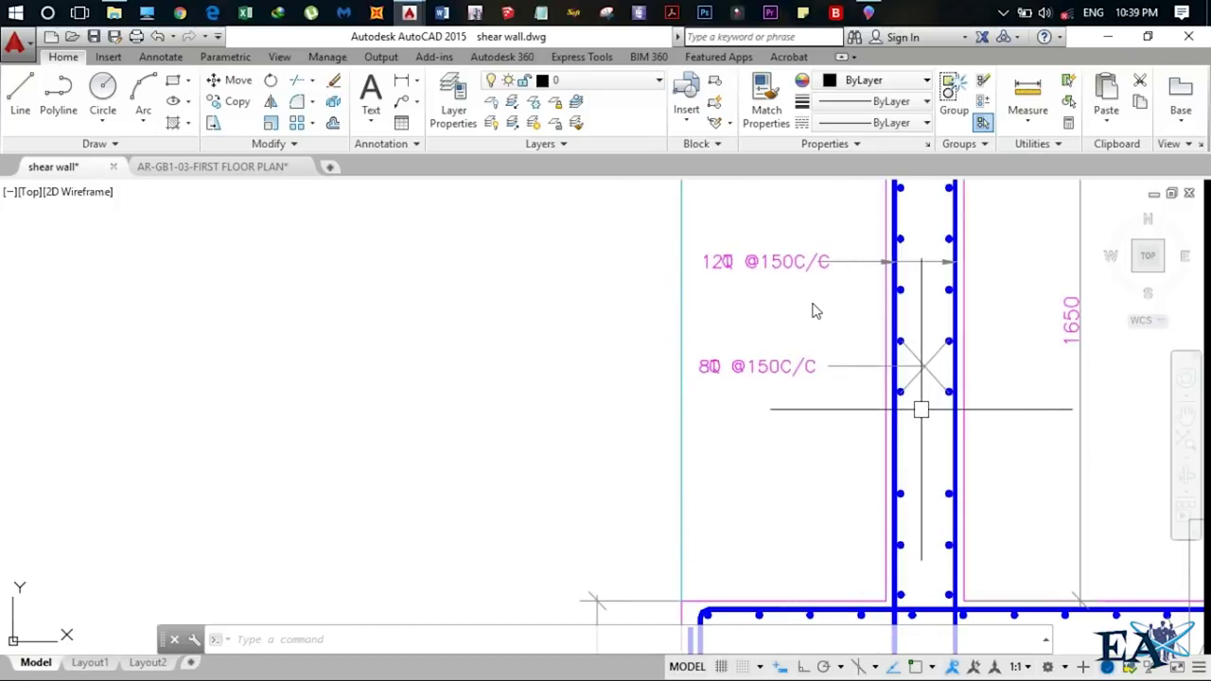
scroll(920, 410, "down", 3)
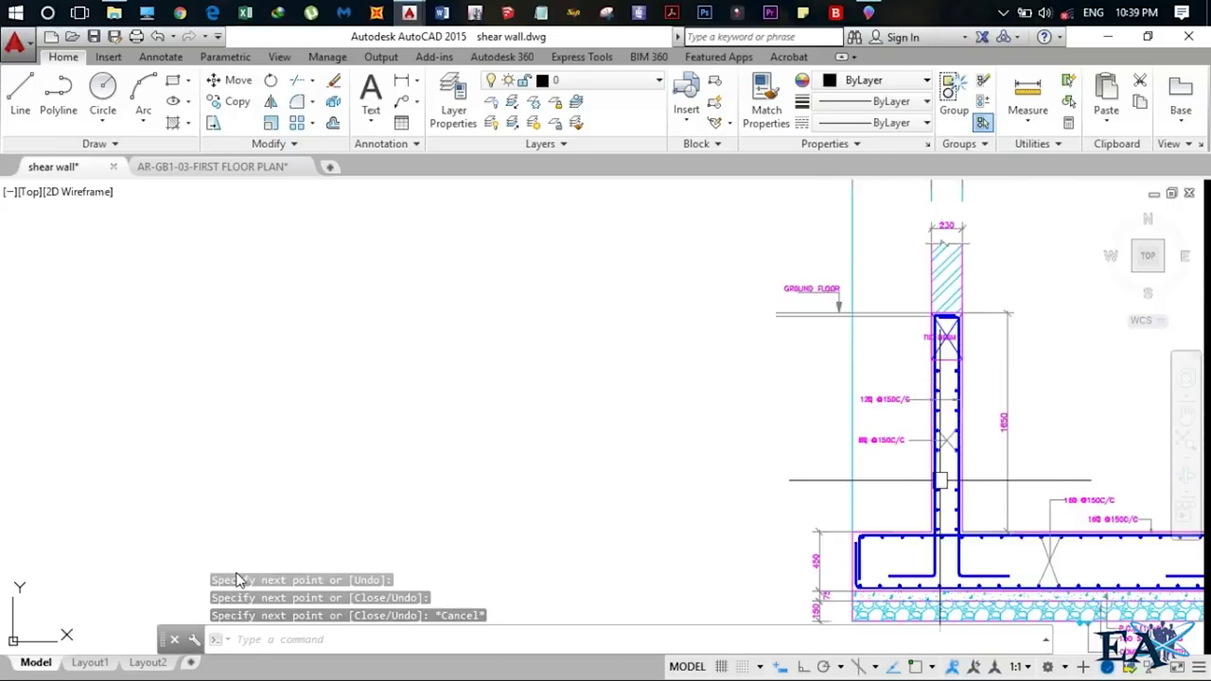
scroll(814, 307, "down", 4)
middle_click_drag(990, 402, 766, 400)
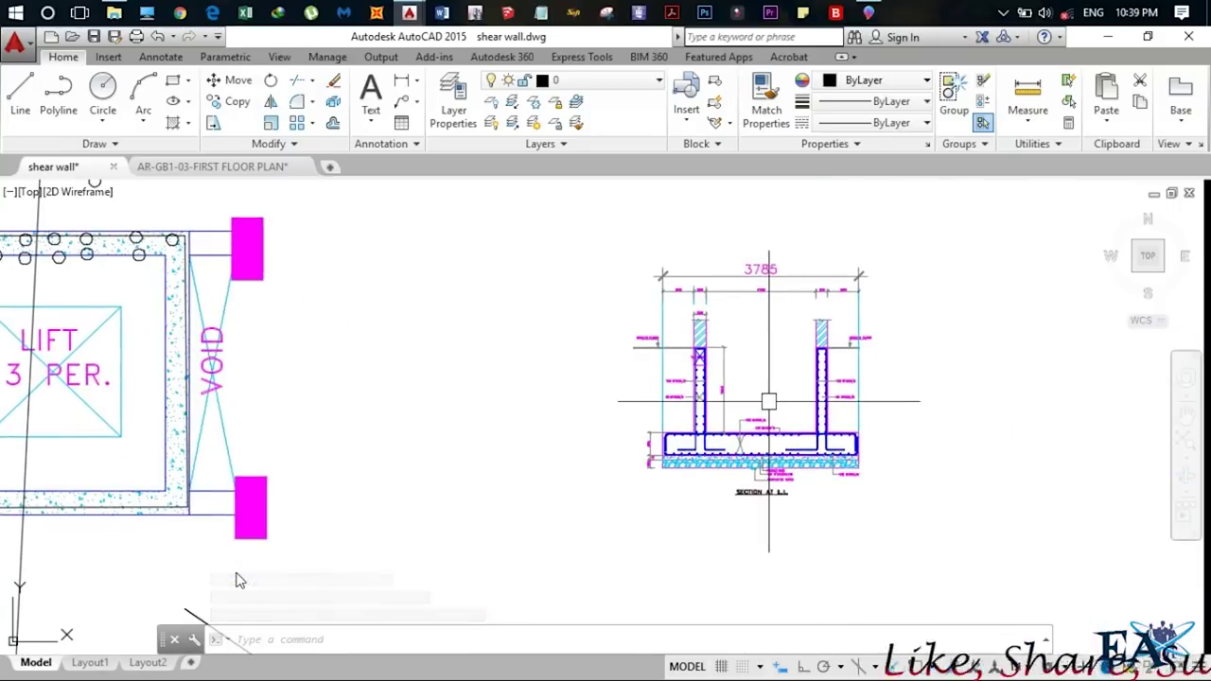